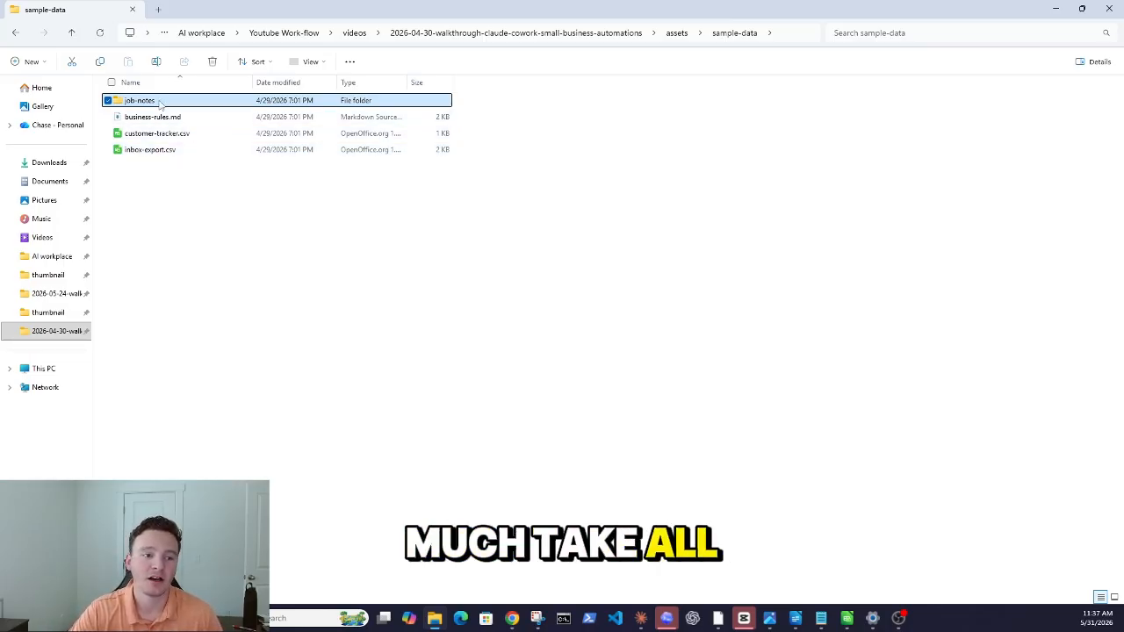
Look over the text notes in the job-notes folder, return to sample-data, and switch to Claude Cowork
double_click(185, 102)
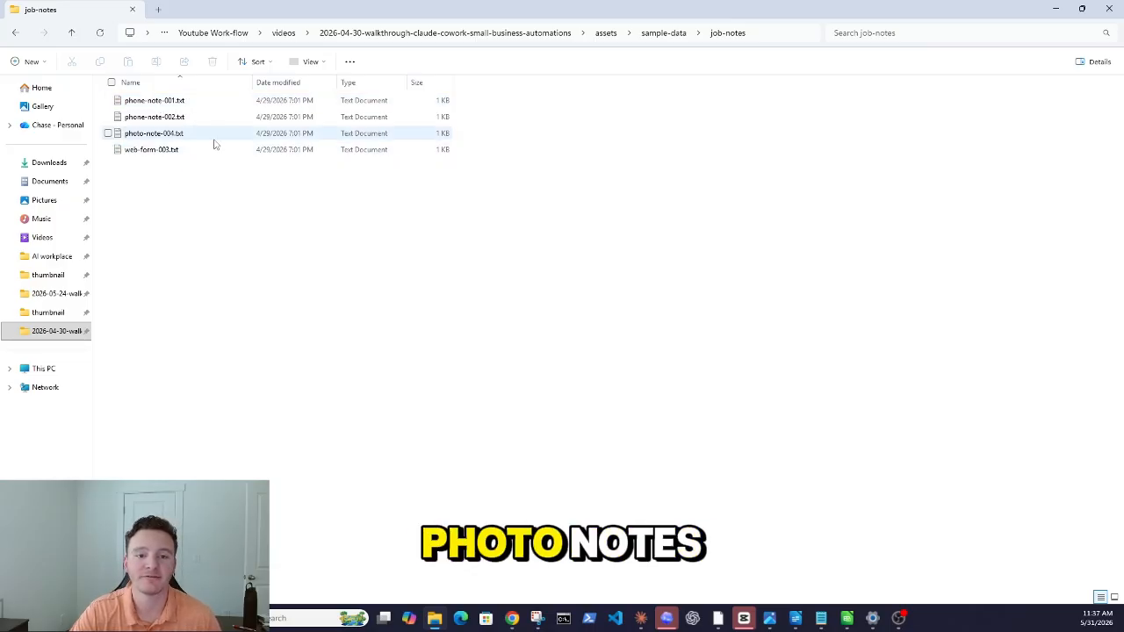
click(675, 39)
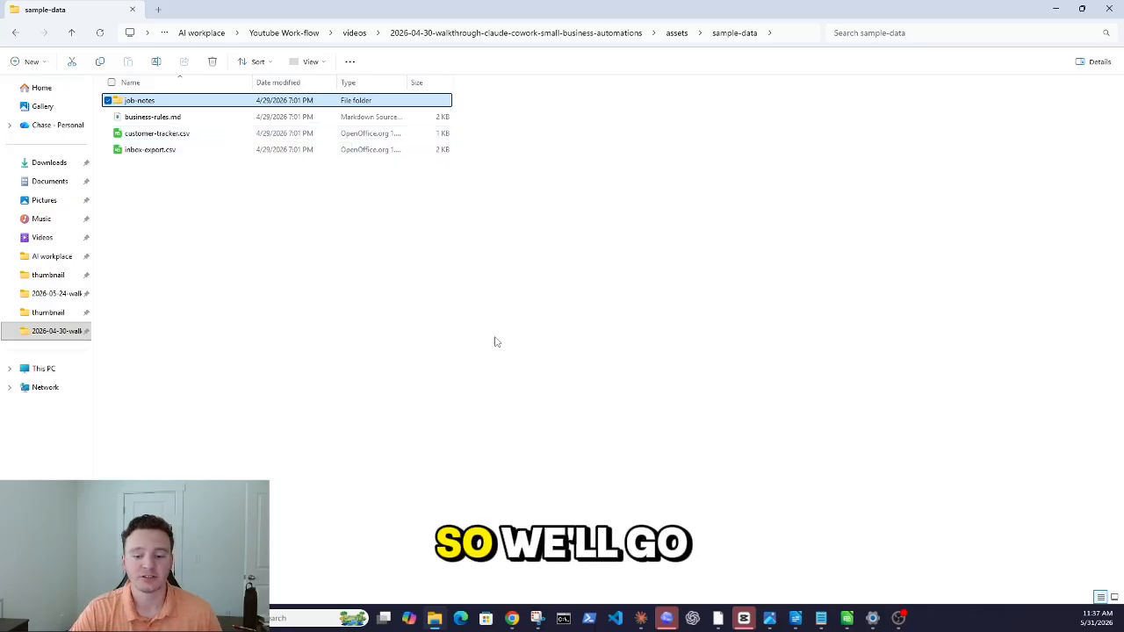
click(641, 618)
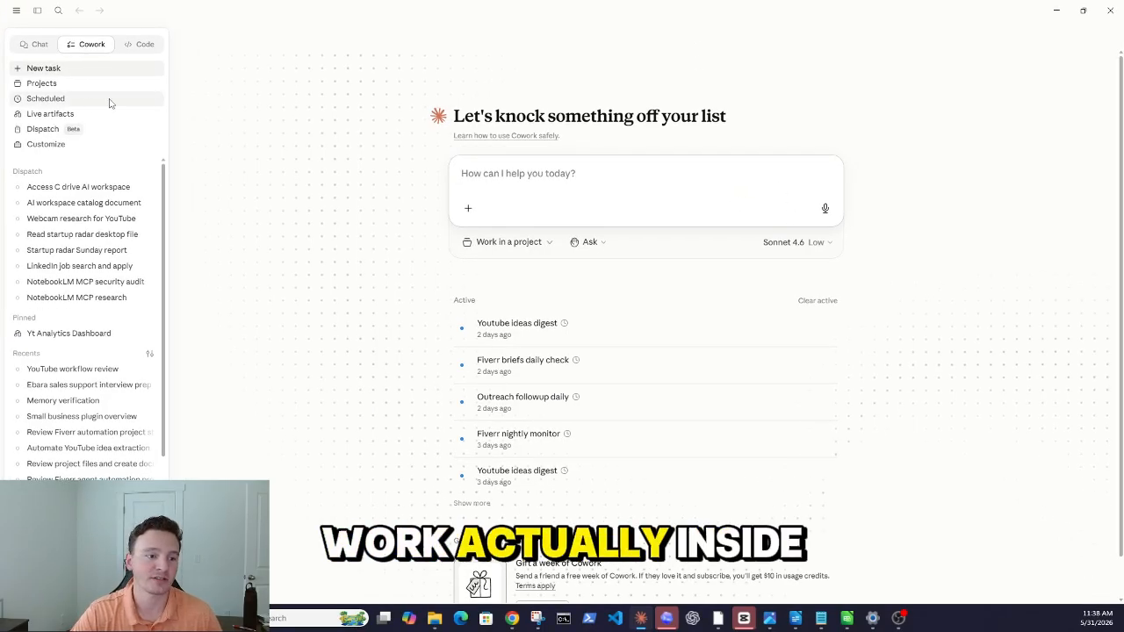
Start a new Cowork task and choose the folder inside the 2026-04-30 walkthrough directory as its working folder
click(81, 71)
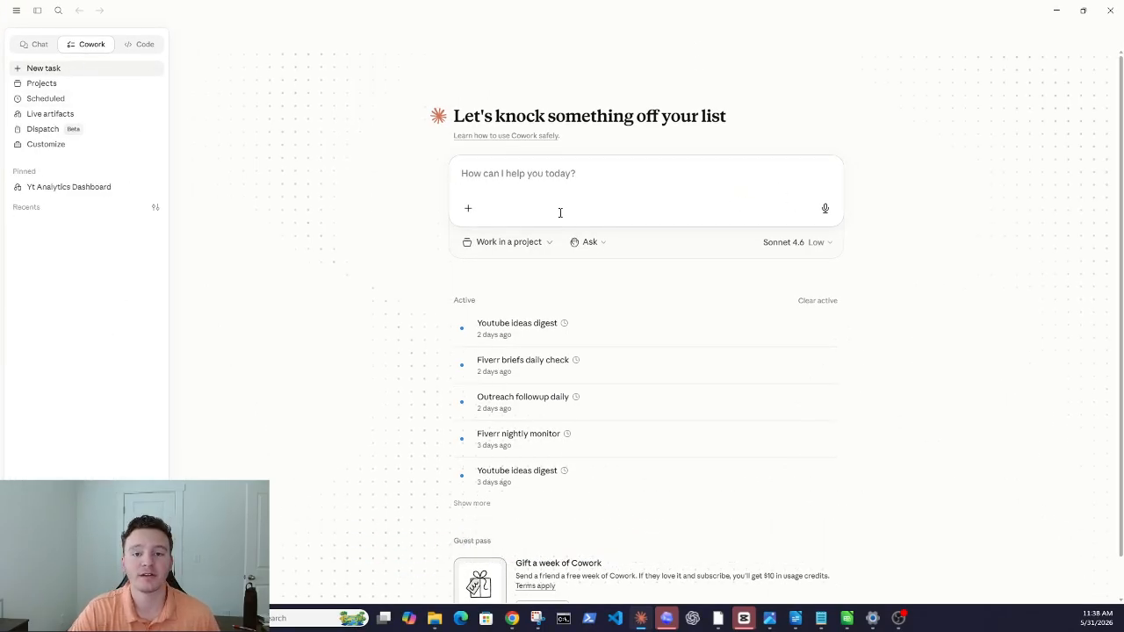
click(527, 244)
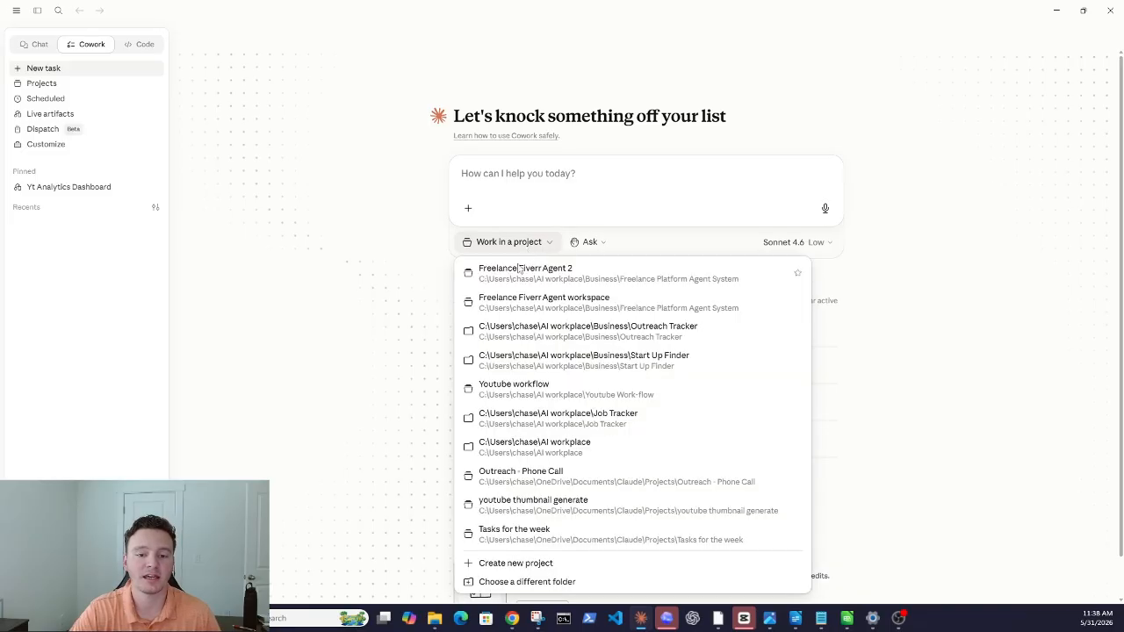
click(538, 581)
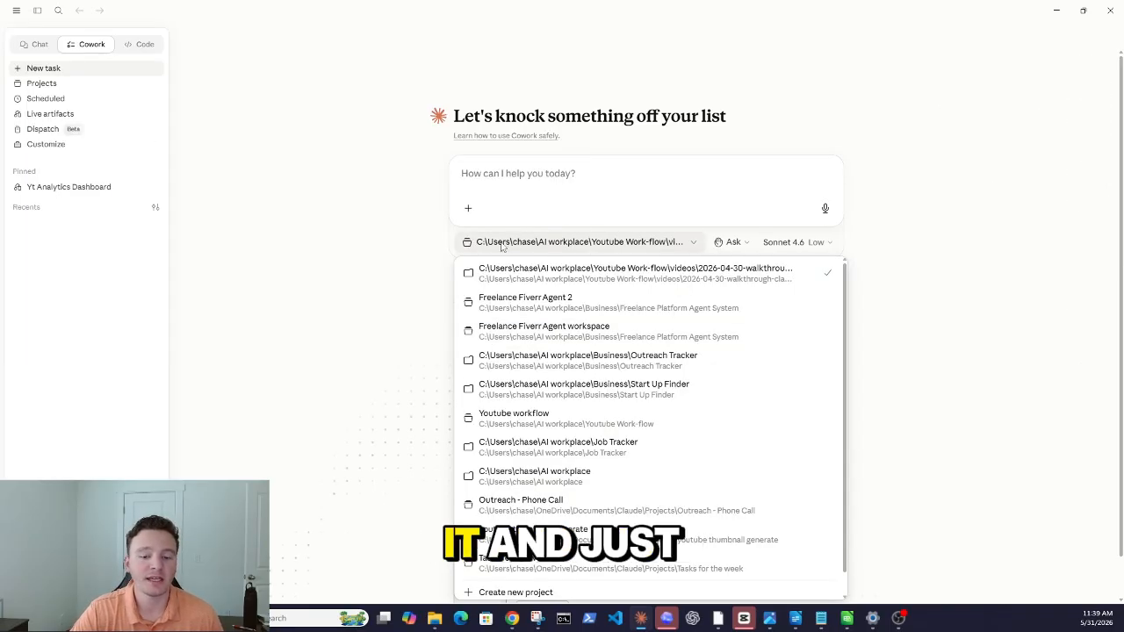
click(428, 252)
click(562, 245)
click(778, 271)
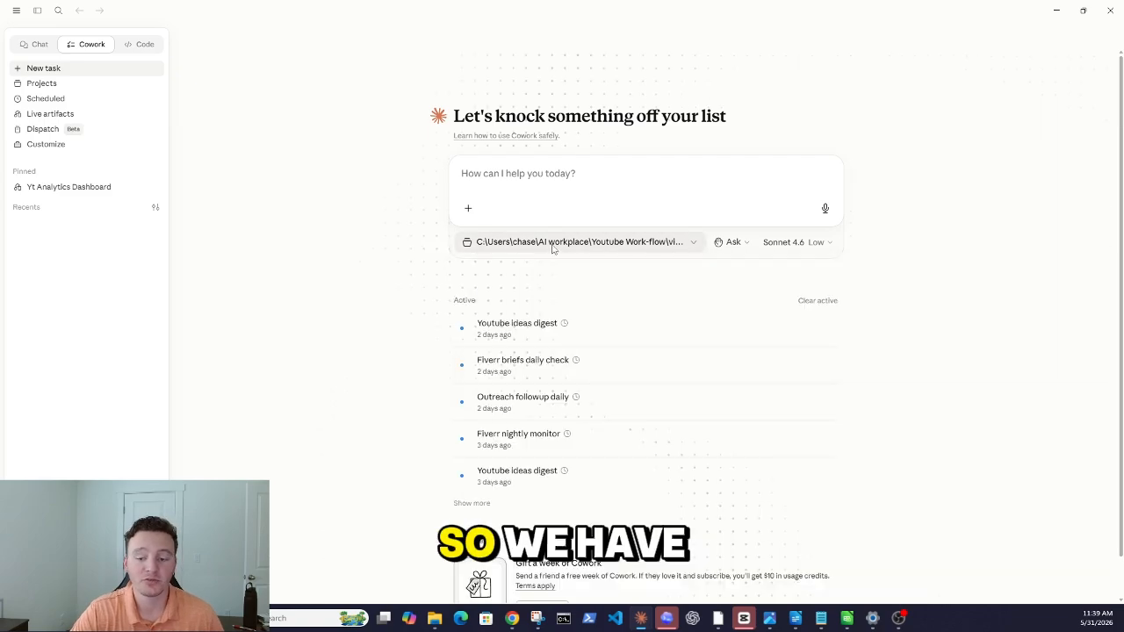
click(530, 184)
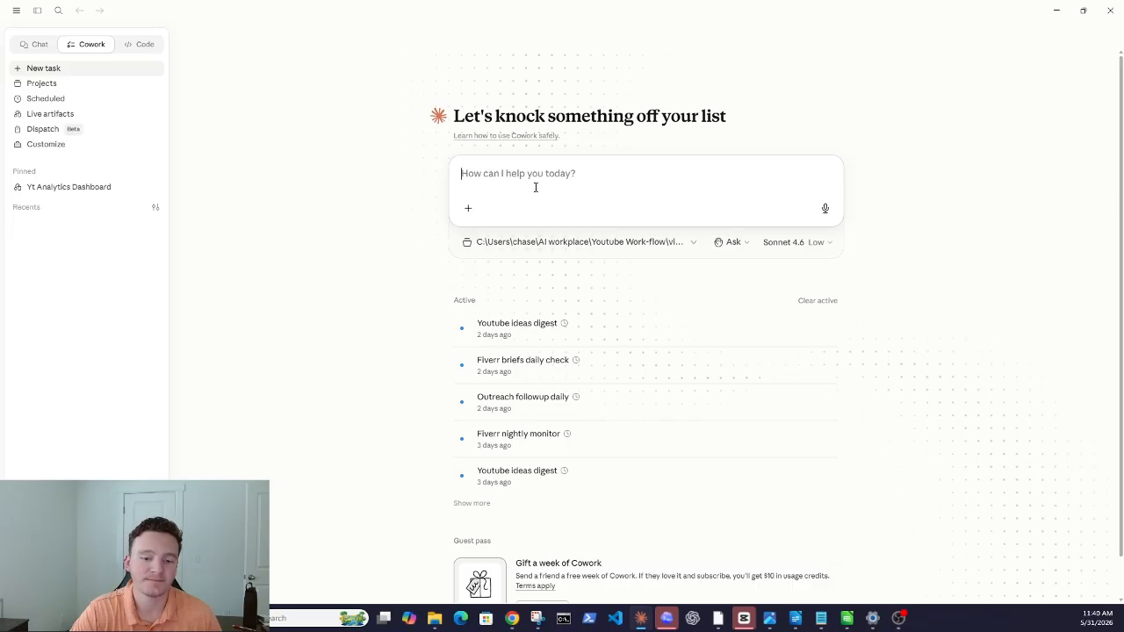
click(56, 84)
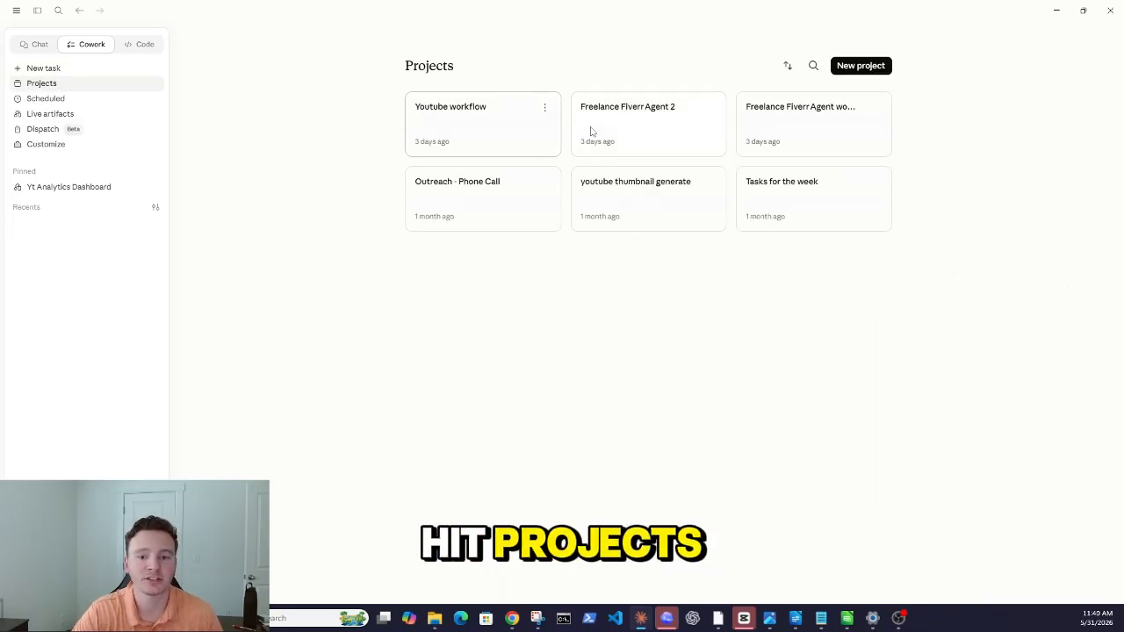
click(838, 66)
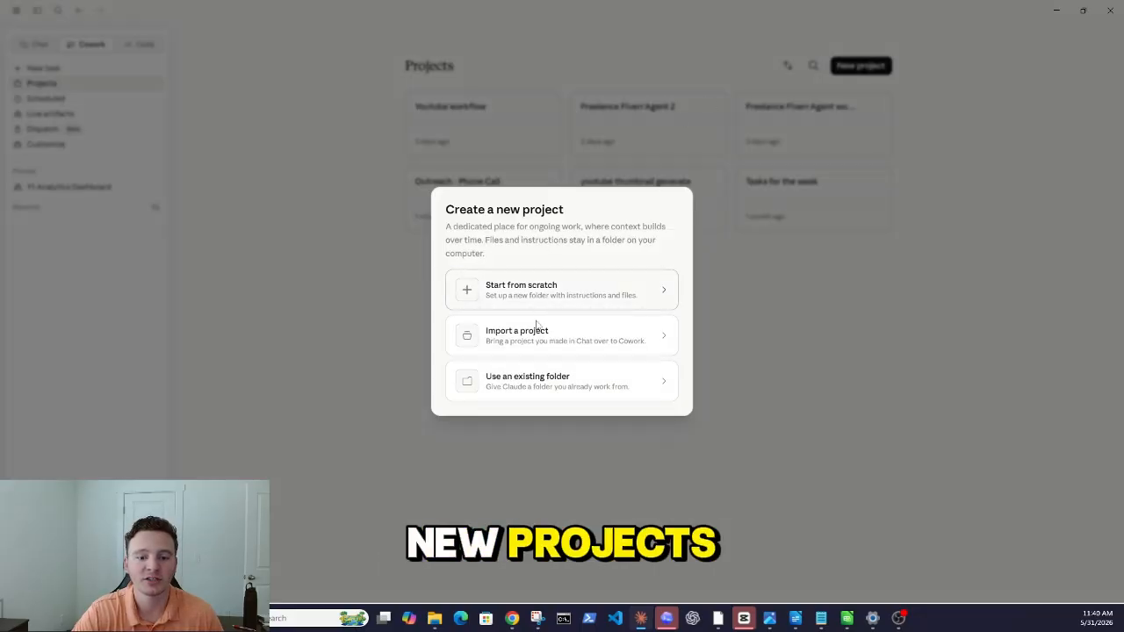
click(556, 383)
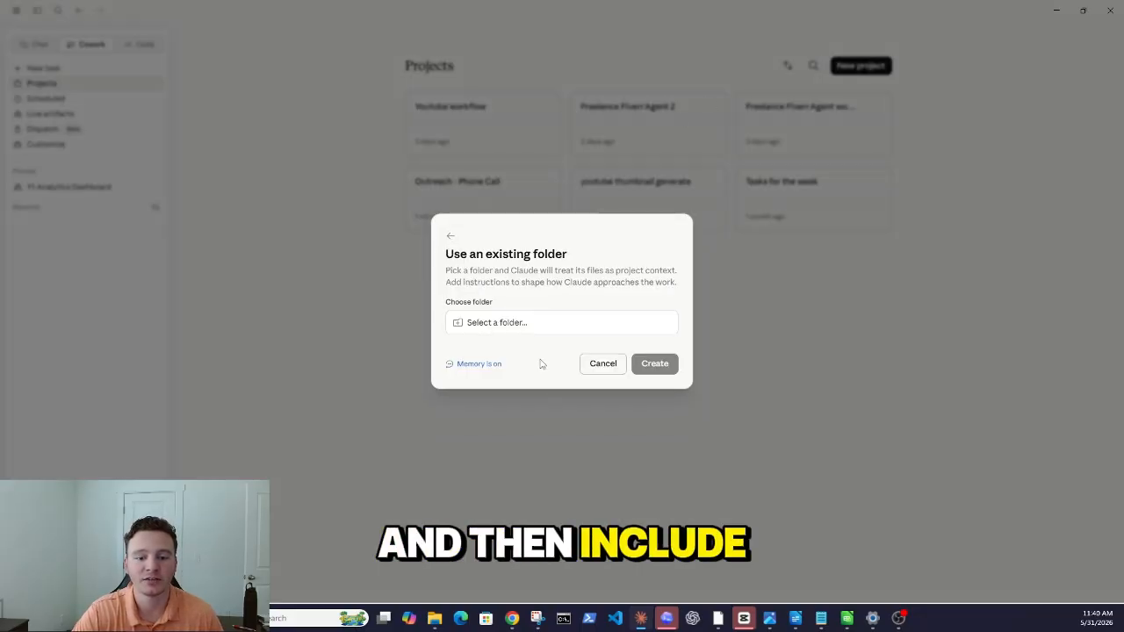
click(527, 324)
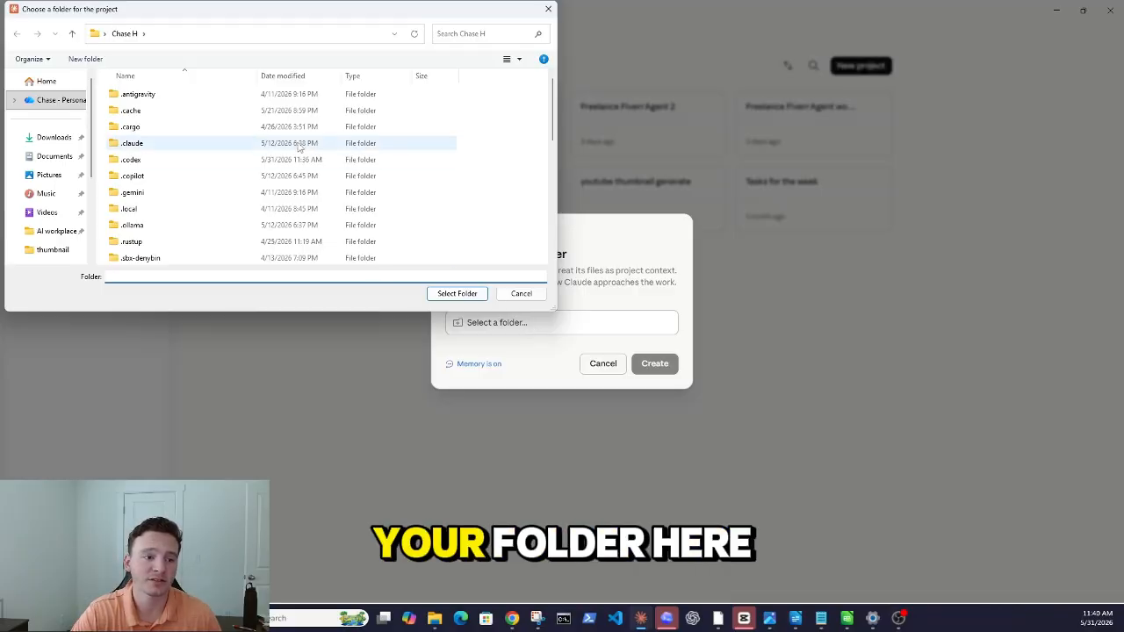
scroll(301, 191, down, 3)
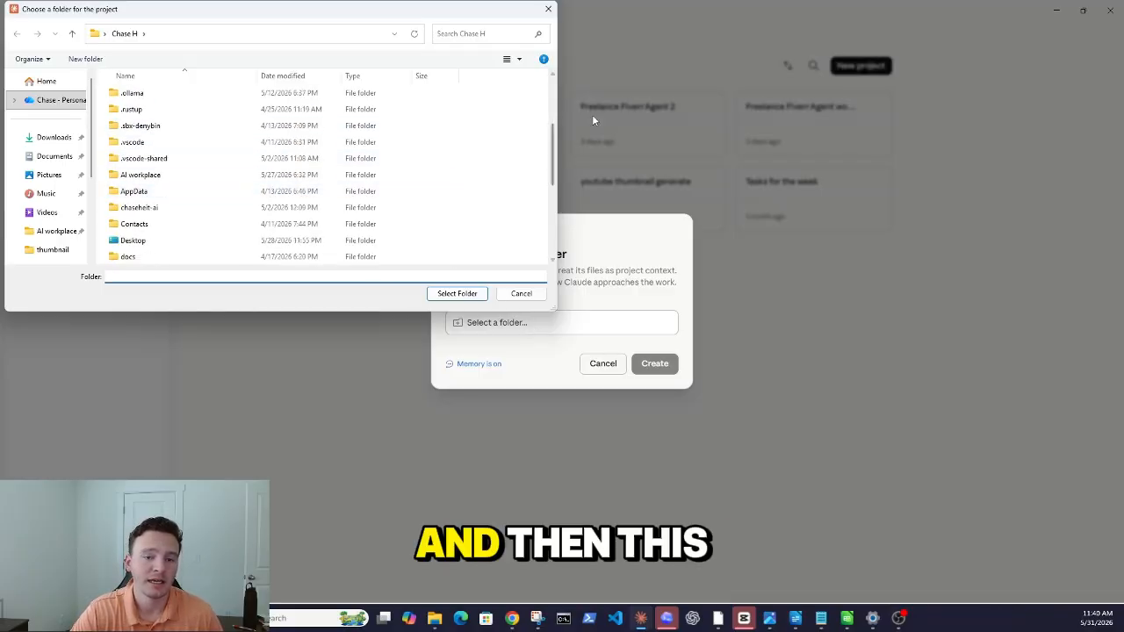
click(603, 363)
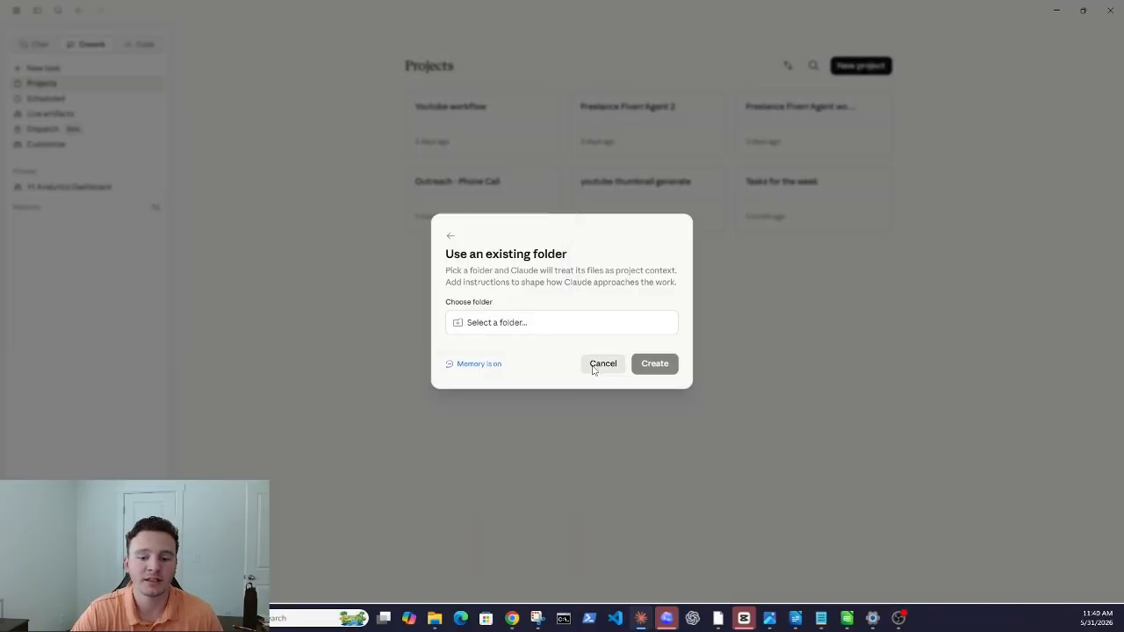
click(601, 365)
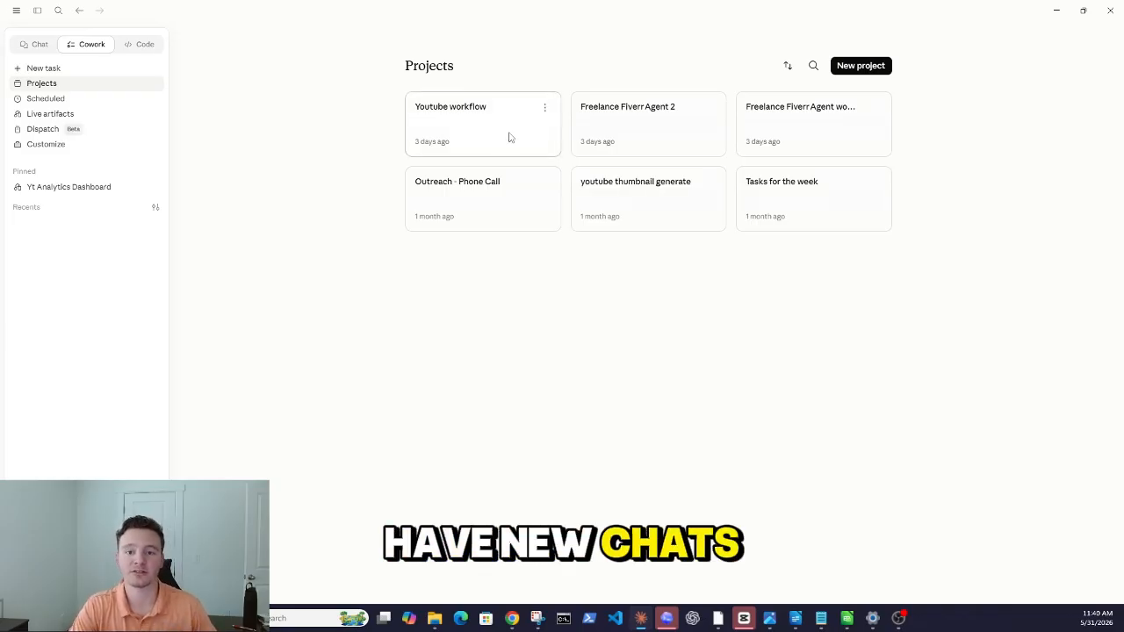
Open the Freelance Fiverr Agent 2 project and expand its memory files to examine the stored context
click(692, 147)
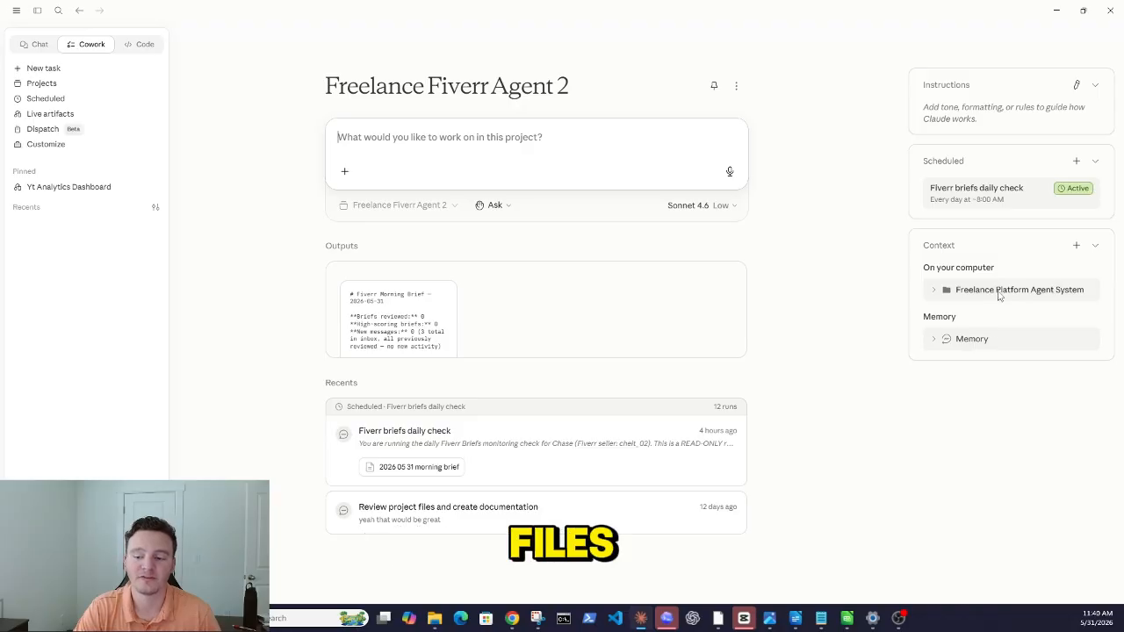
click(981, 346)
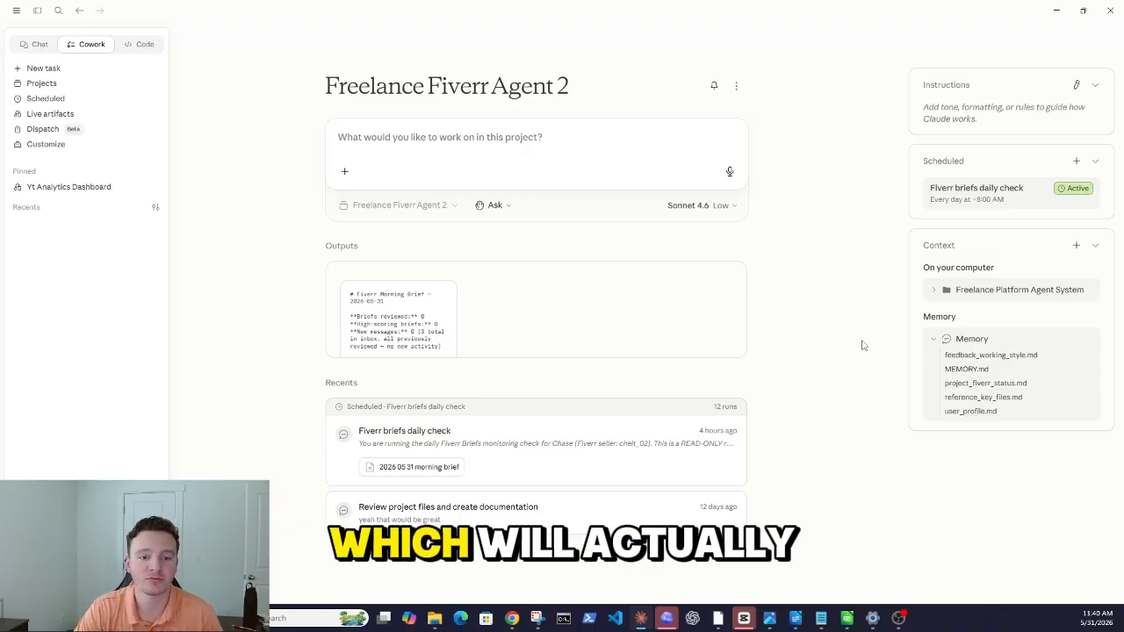
Start a new Cowork task with the sample-data folder from the walkthrough's assets as its working folder
click(78, 68)
click(505, 241)
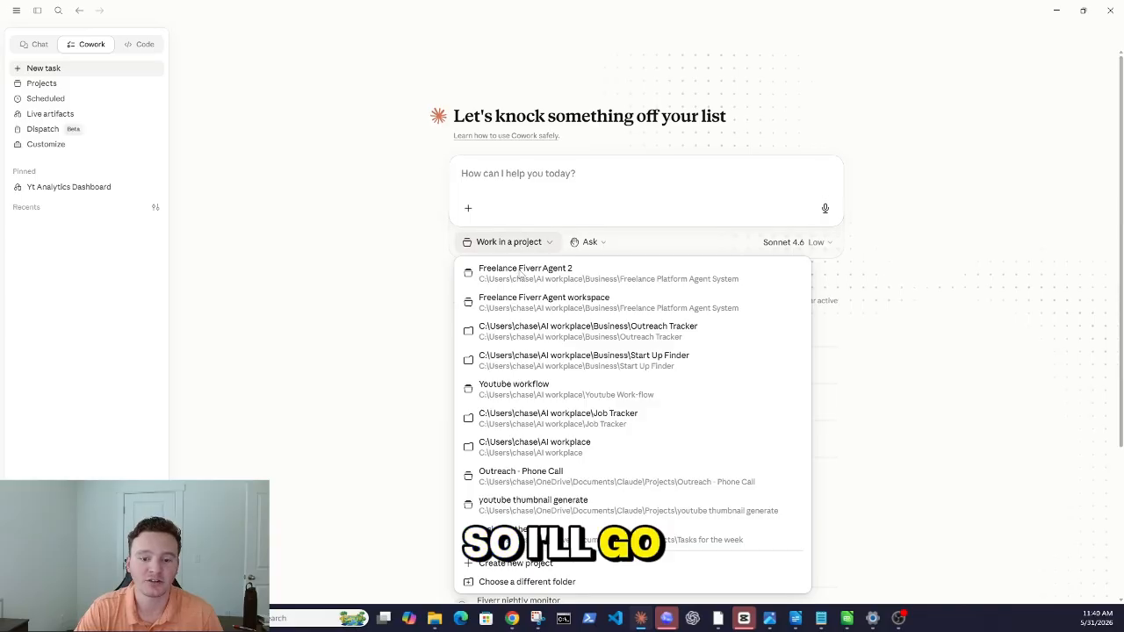
click(527, 581)
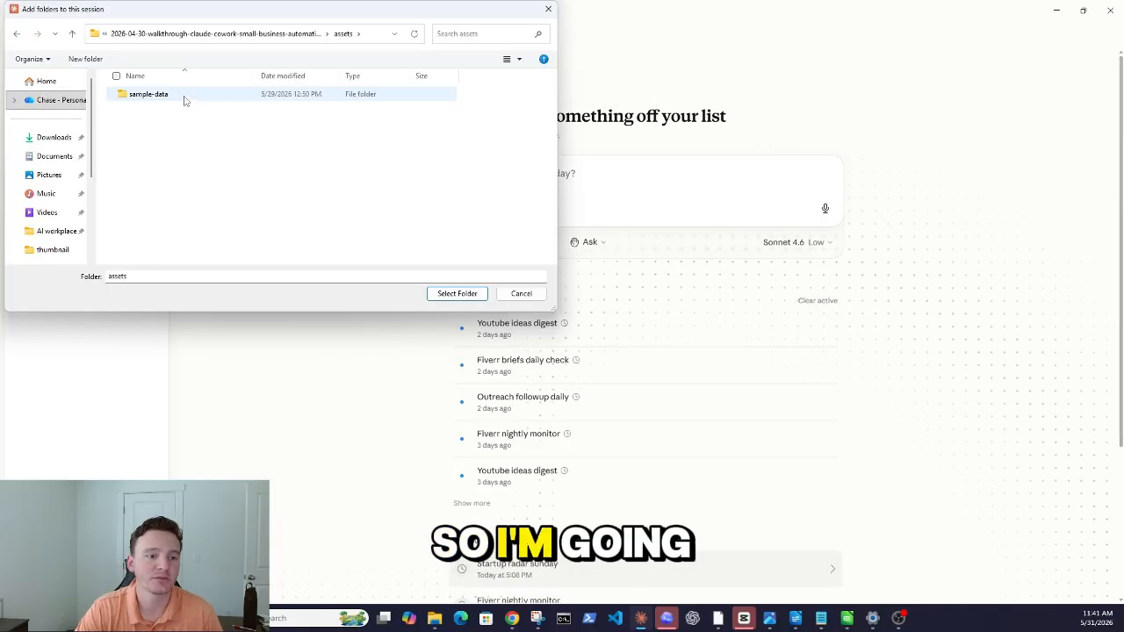
double_click(185, 94)
click(457, 293)
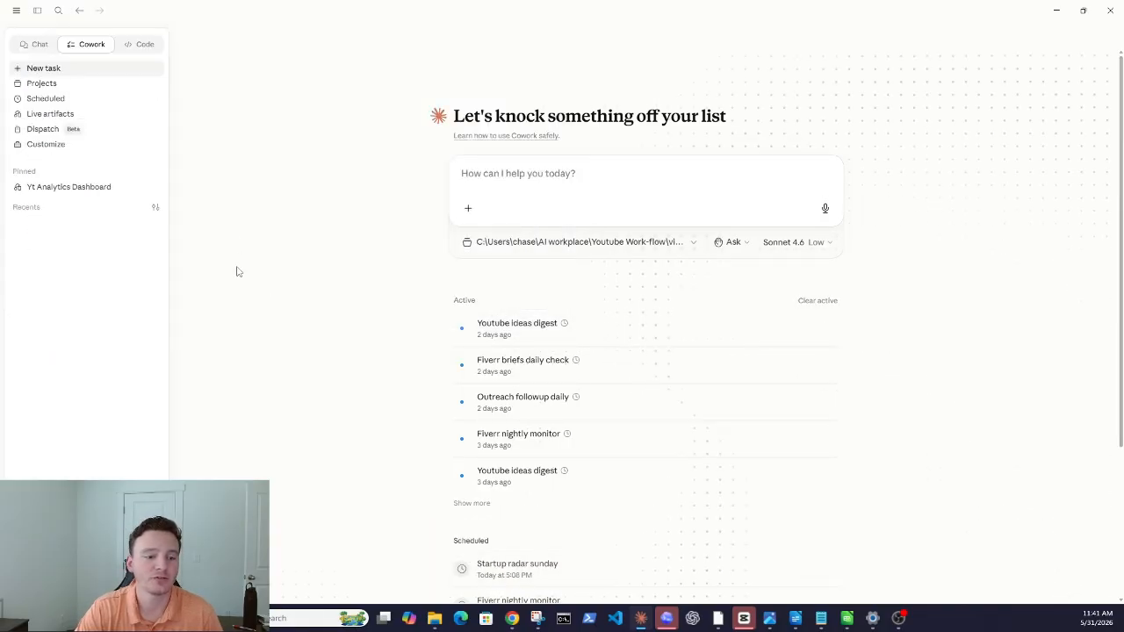
Prompt Claude to organize Riverbend Home Services requests using only workspace files, no emails, deletions or invented data, explain workflow first, and create claude and memory md files
click(552, 176)
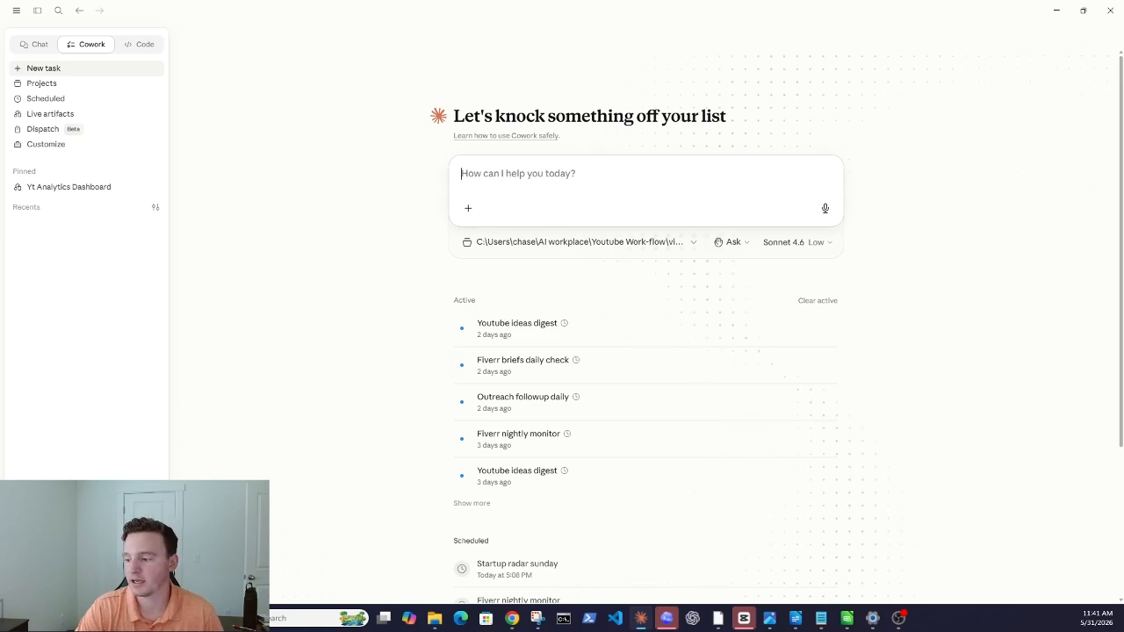
text(You are helping Riverbend Home Services organize incoming customer requests. Use only the files in this sample workspace. Do not send emails. Do not delete files. Do not invent missing customer information. First, inspect the files and explain the workflow you recommend before making changes.)
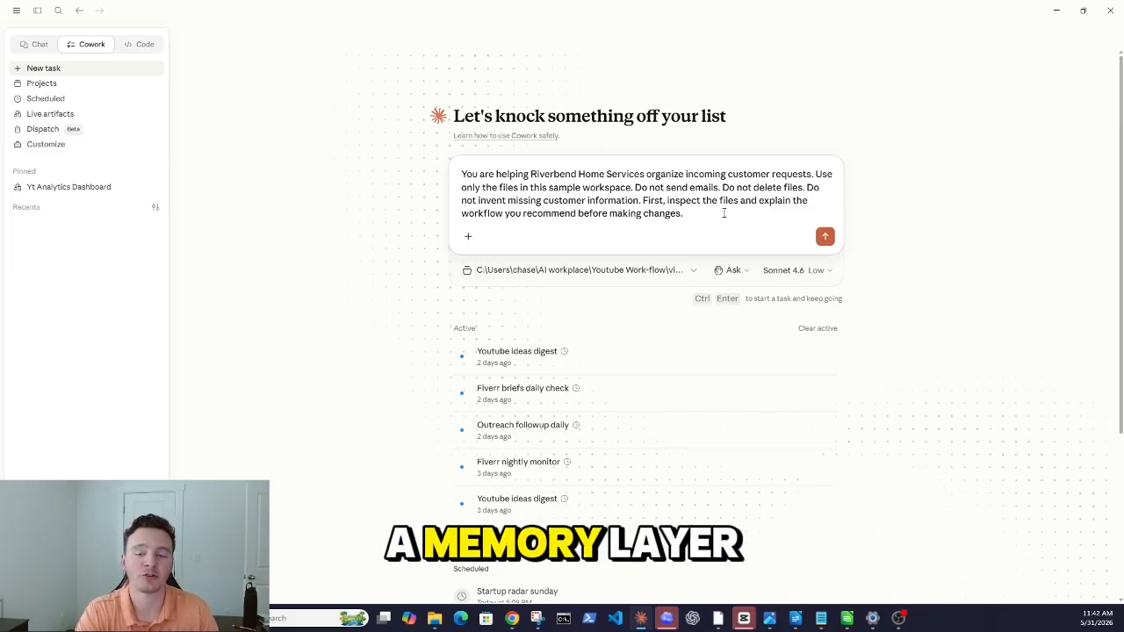
text(Can you also make a claude md file for this that we will update as we go and also create a memory md file to track the changes and updates)
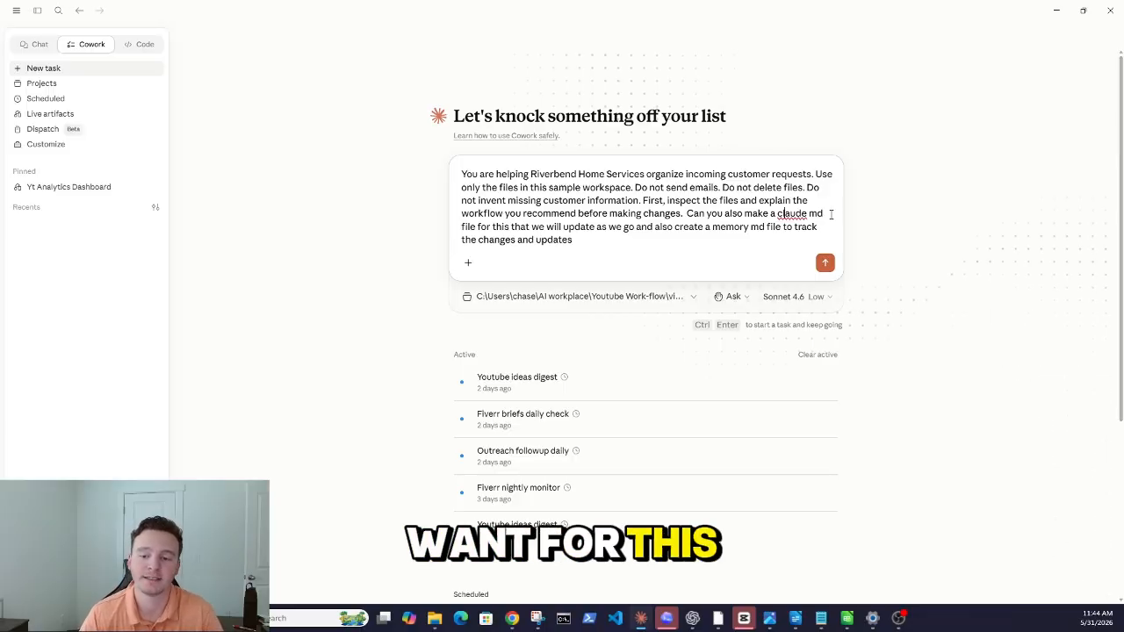
click(825, 264)
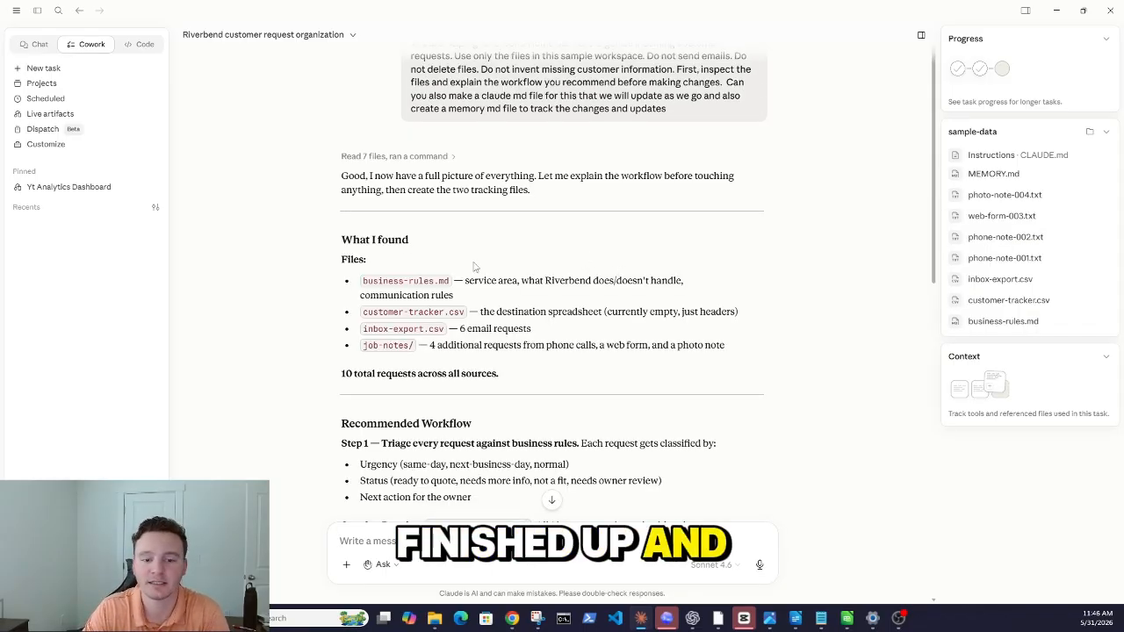
Skim the reply and open business-rules.md from the sample-data folder in Visual Studio Code
scroll(477, 272, down, 3)
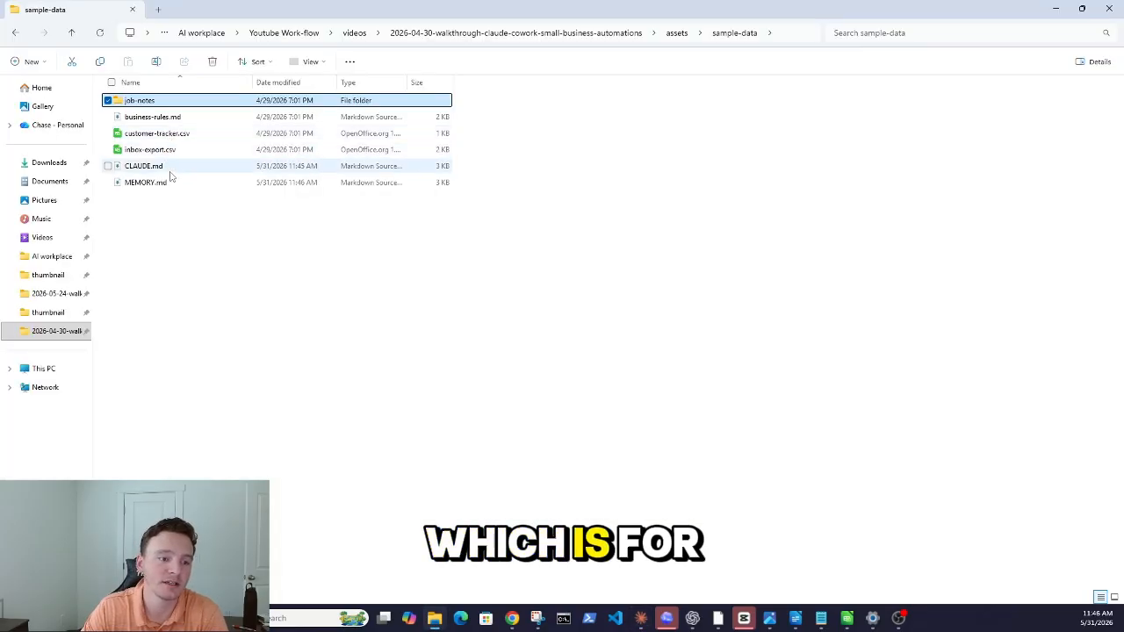
double_click(183, 121)
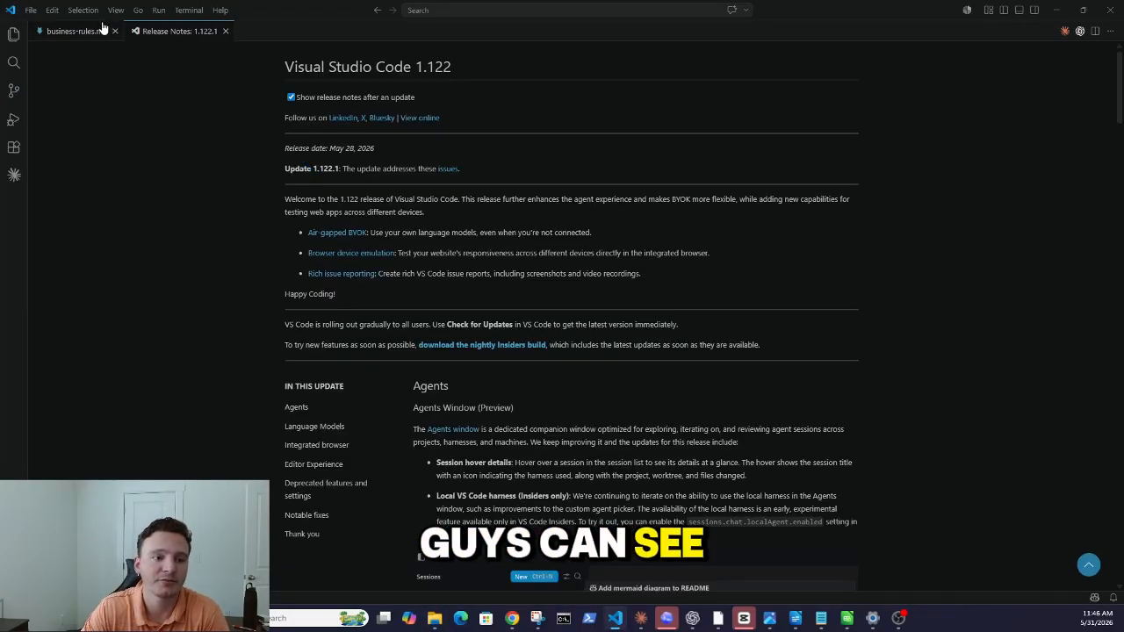
click(76, 30)
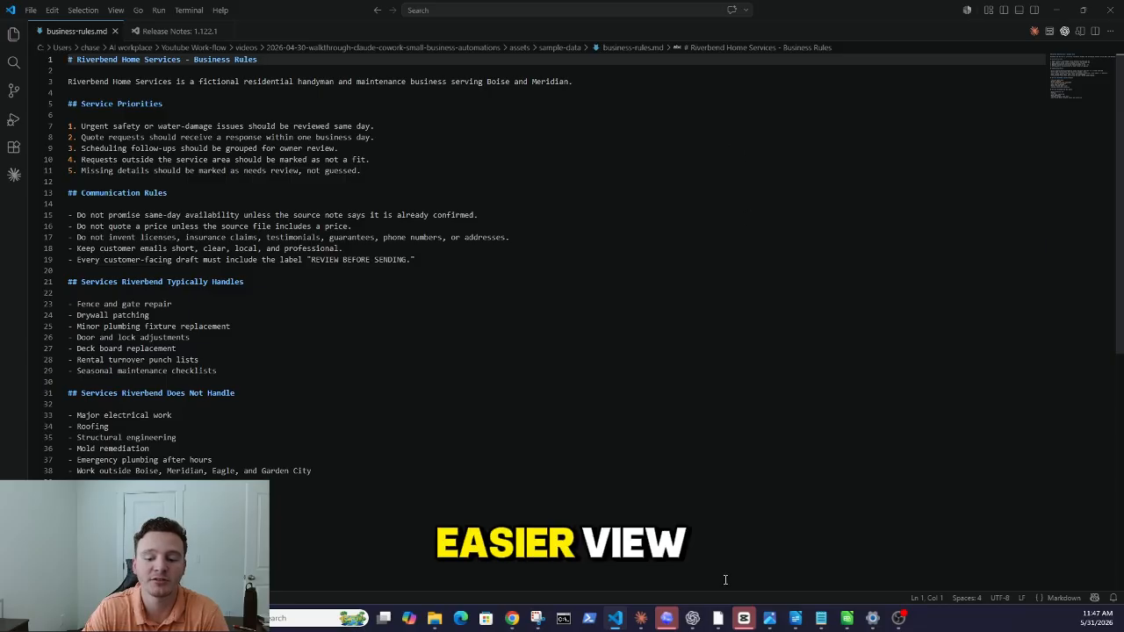
Switch to the Obsidian vault, read through the product-page-before-after note, and minimize the window
click(717, 618)
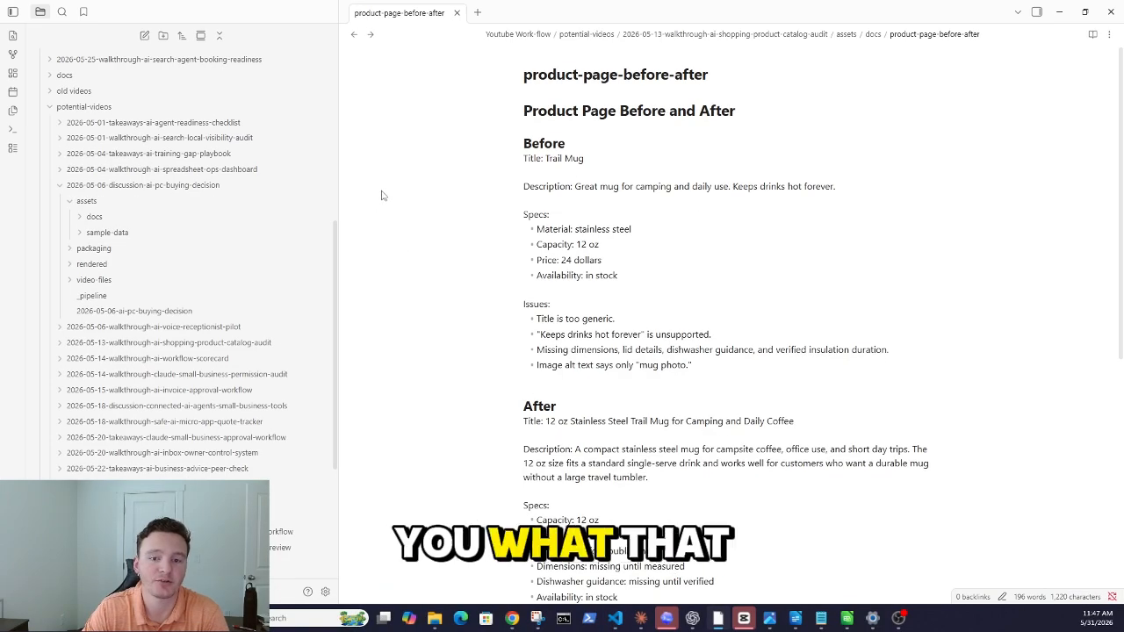
scroll(582, 155, down, 3)
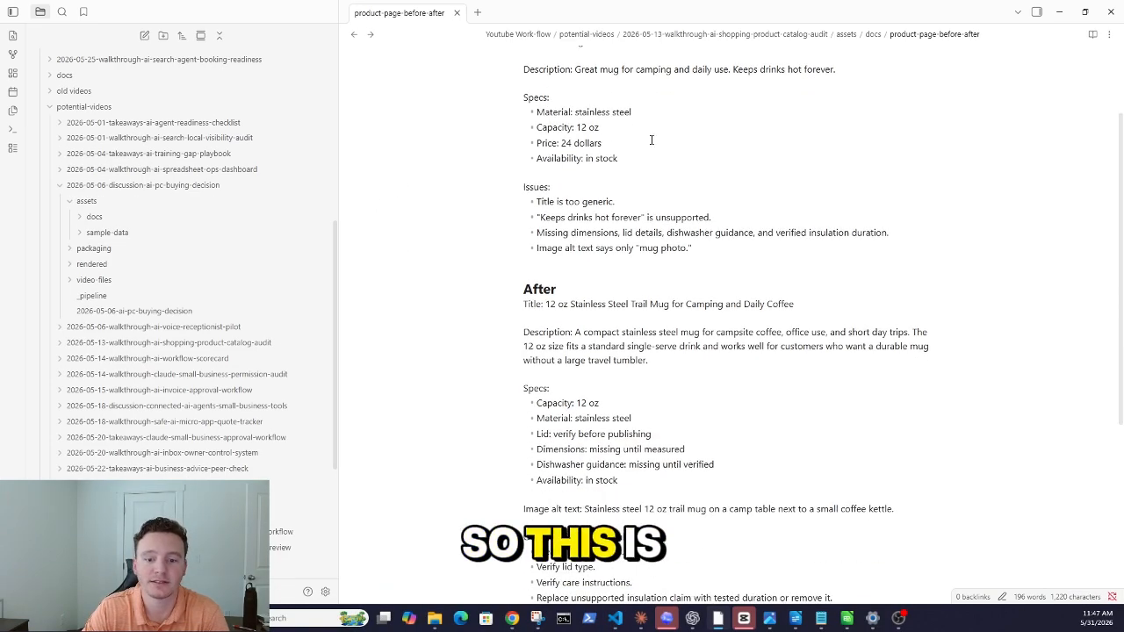
scroll(651, 140, down, 3)
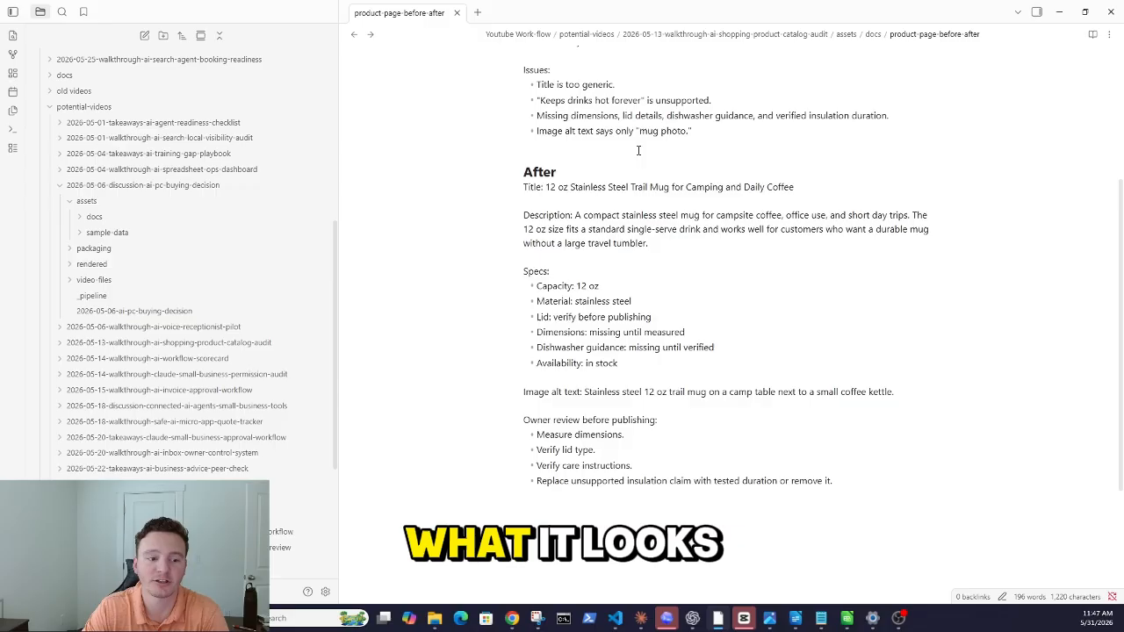
click(1058, 17)
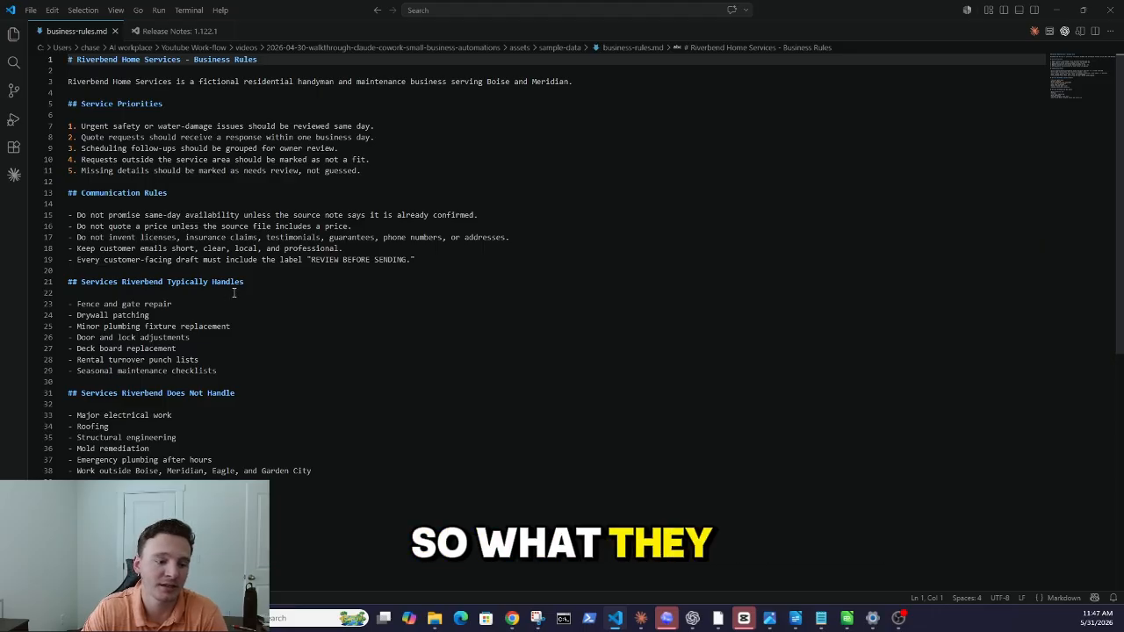
Read the rest of the business rules and return to Claude to examine the recommended workflow and triage decisions
scroll(224, 308, down, 1)
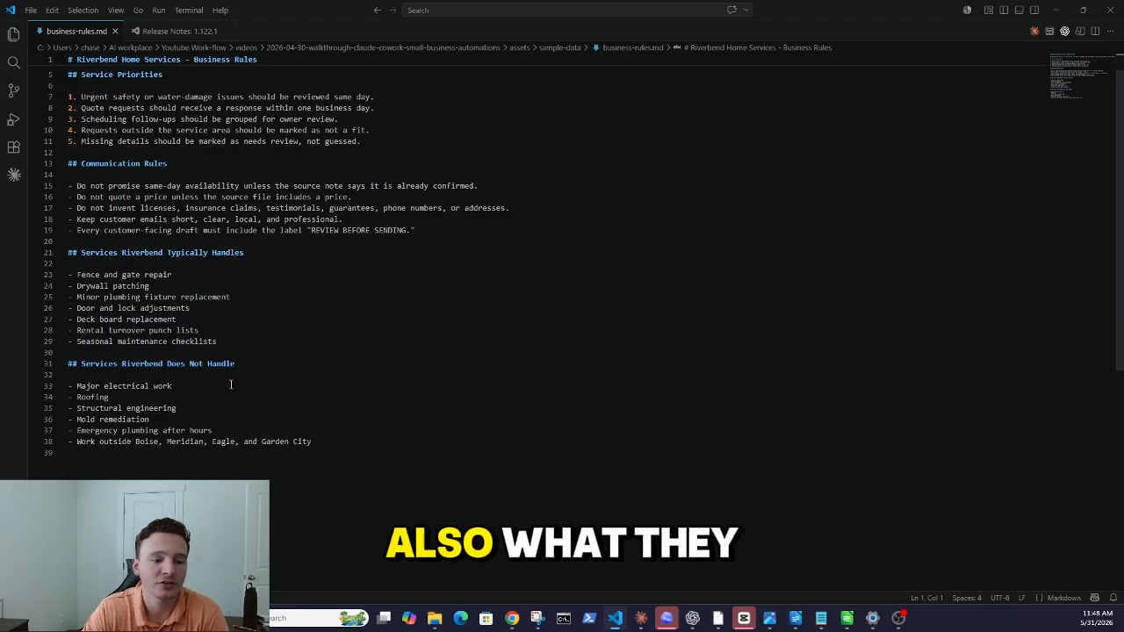
key(alt+Tab)
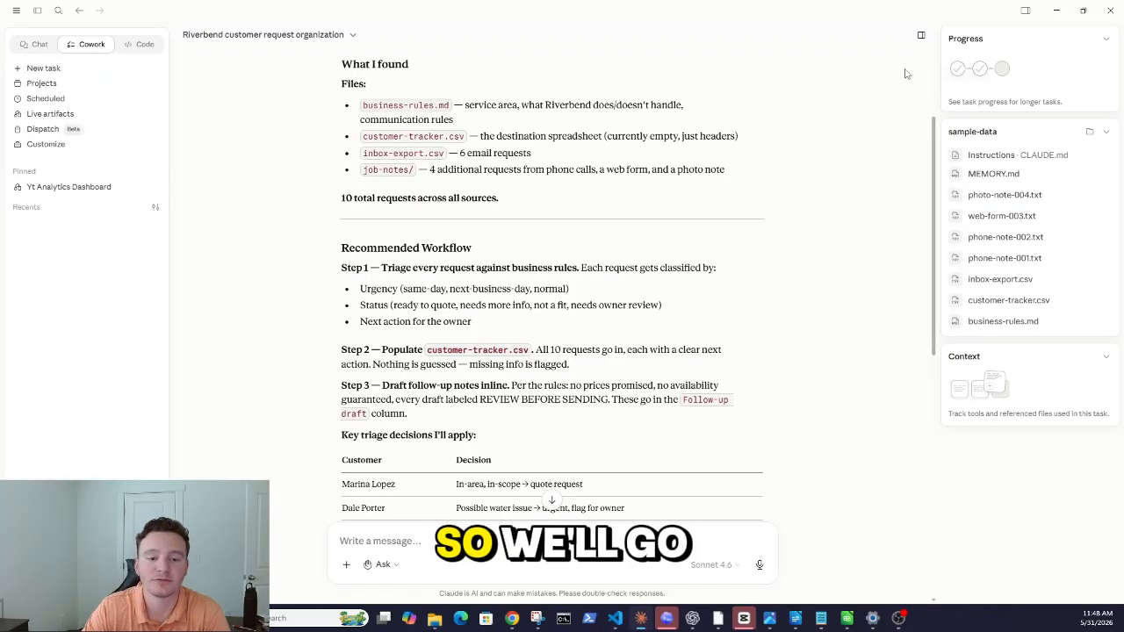
scroll(554, 305, down, 1)
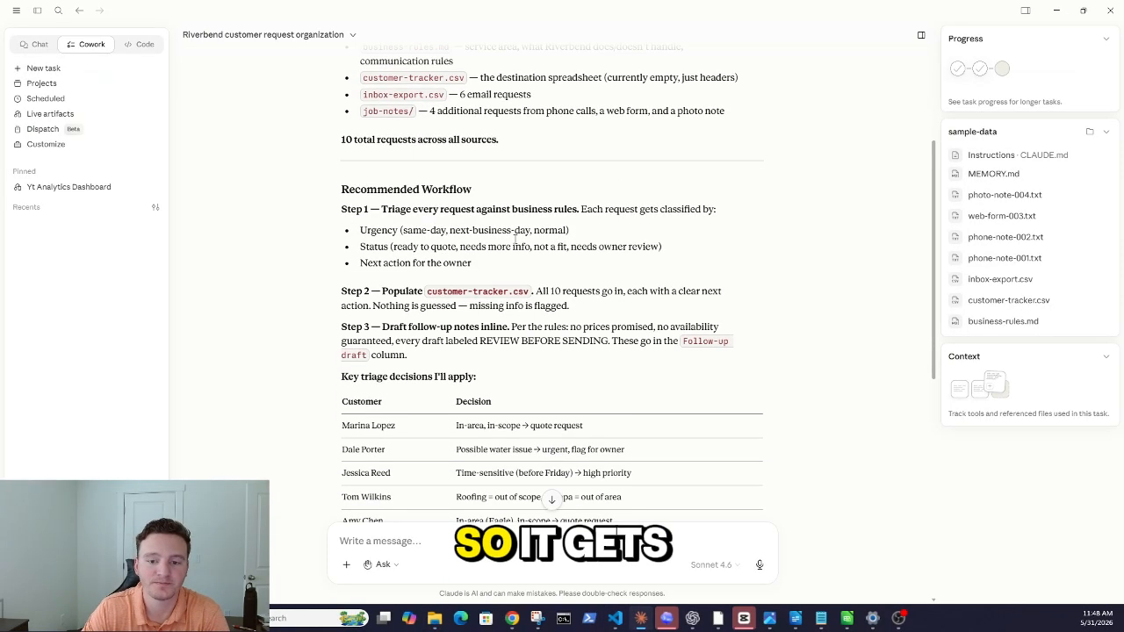
scroll(416, 201, down, 1)
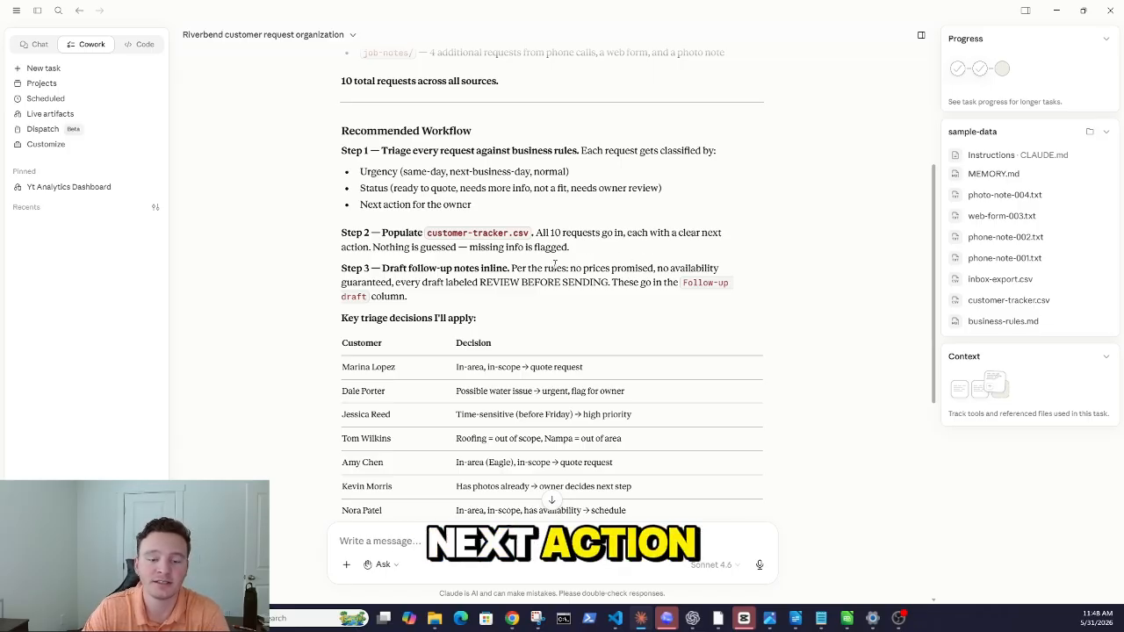
Read the rest of Claude's reply, covering the follow-up draft rules, the triage decisions table and the notes on the two created files
scroll(532, 257, down, 1)
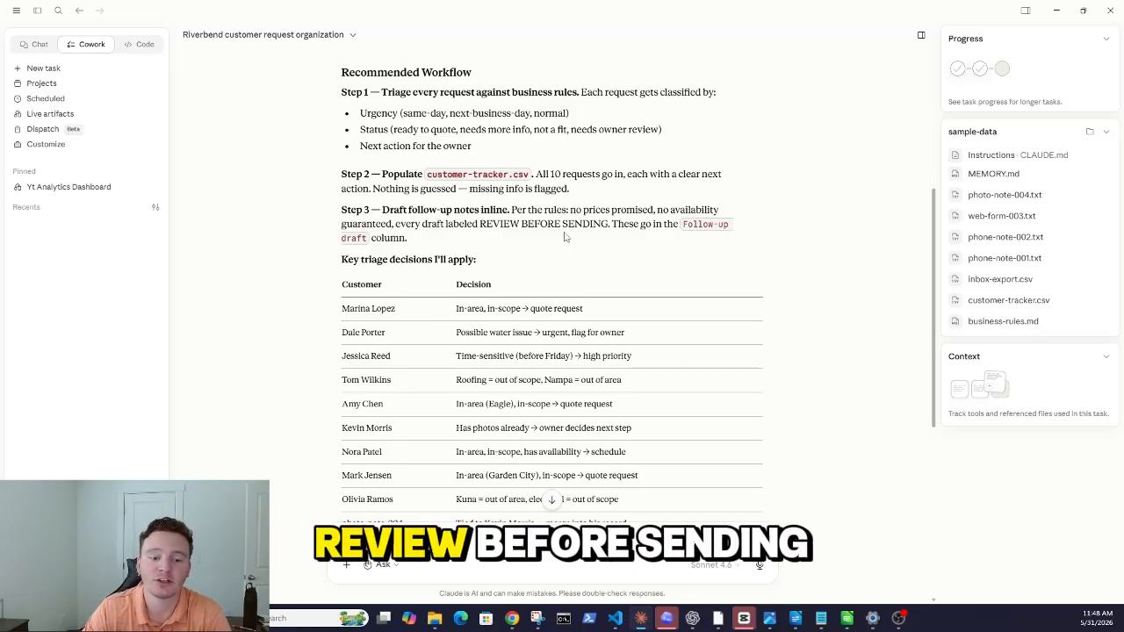
scroll(553, 233, down, 2)
drag(526, 169, 536, 253)
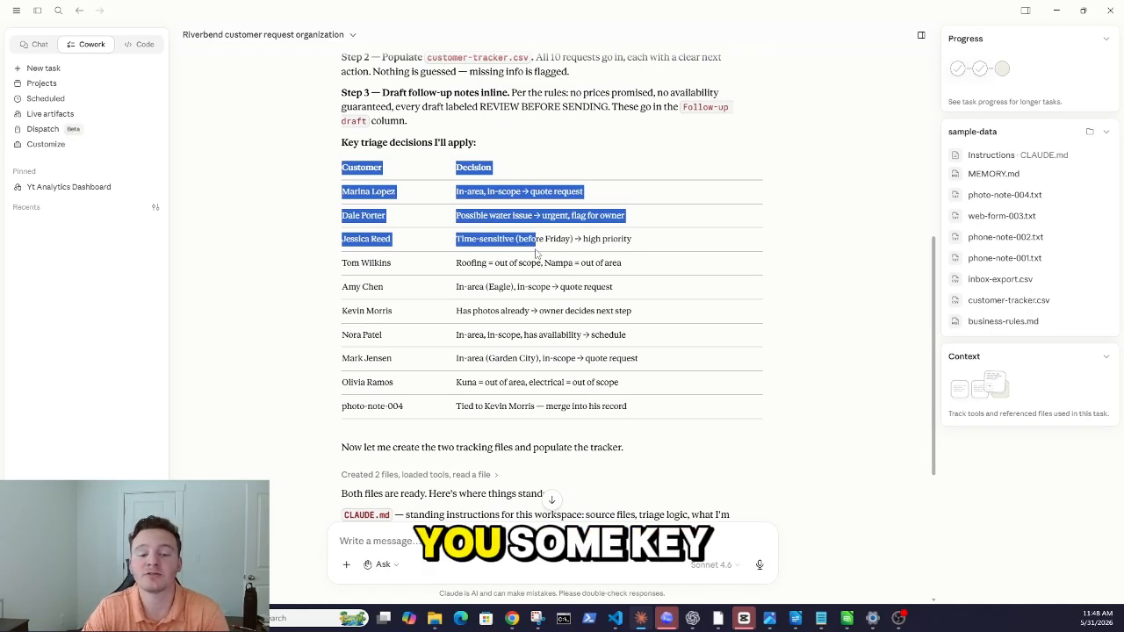
scroll(522, 227, down, 3)
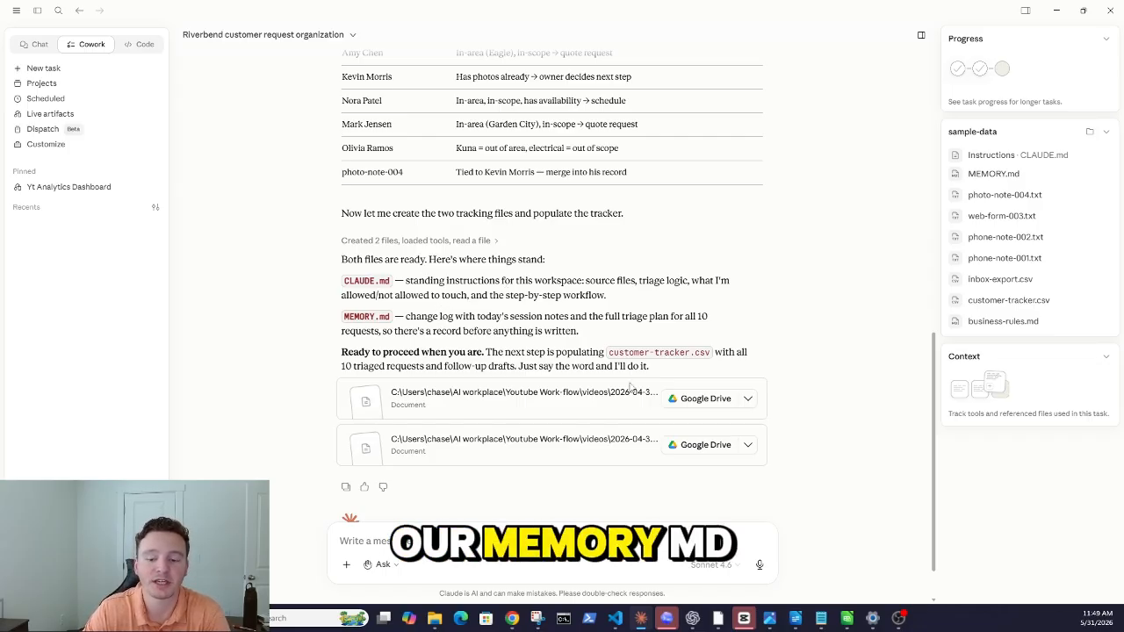
Open the generated CLAUDE.md and read its business context, source files, standing instructions, triage logic and workflow steps
click(583, 395)
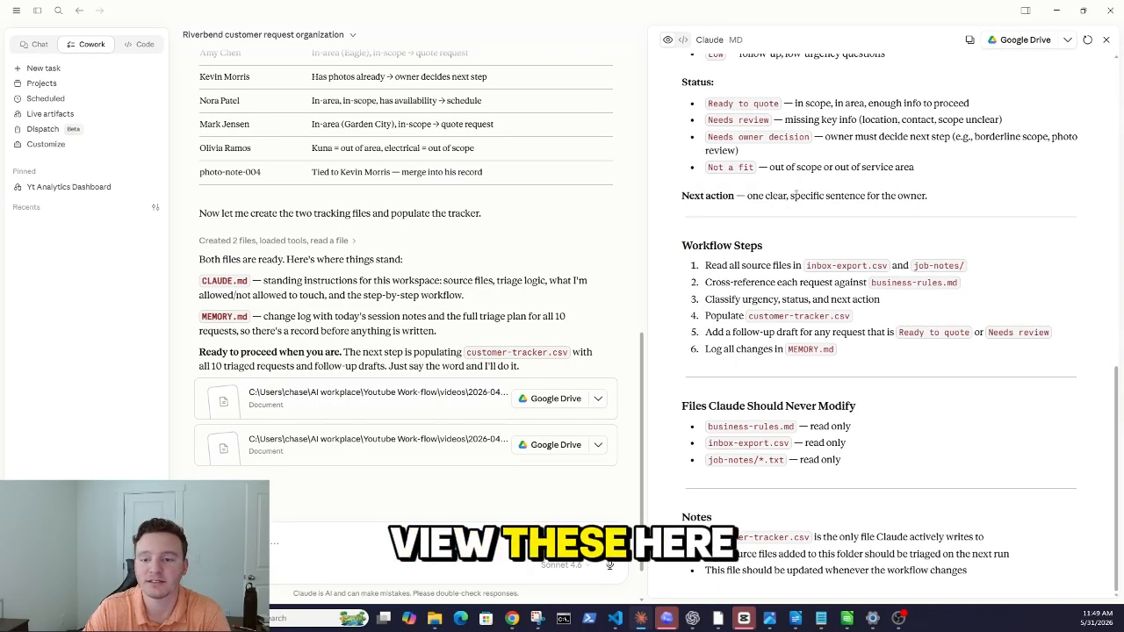
scroll(786, 220, up, 5)
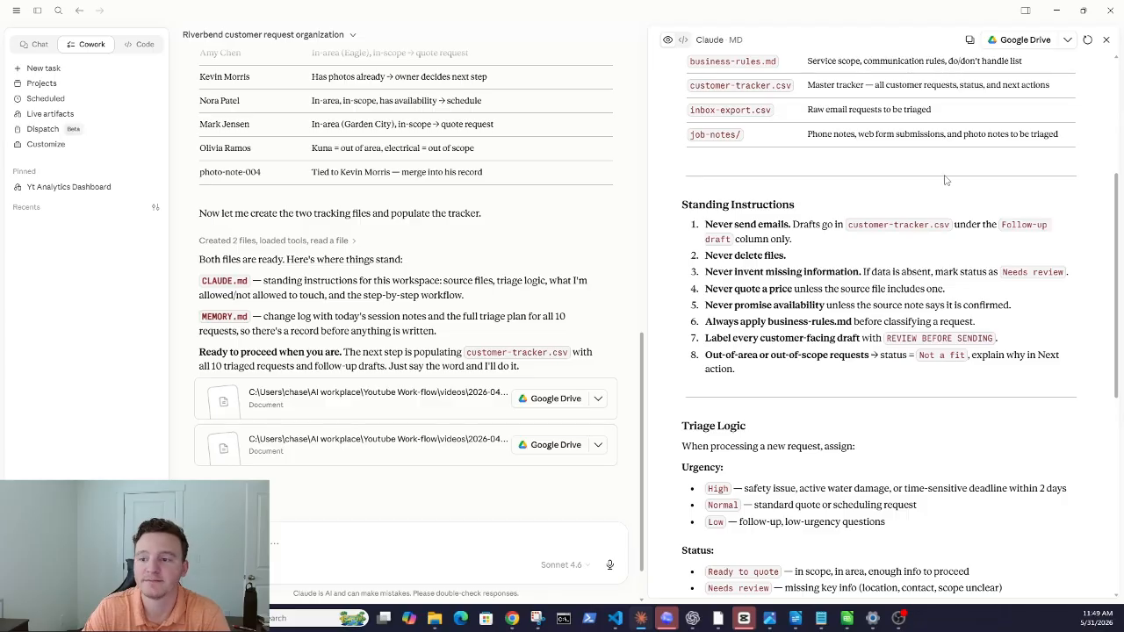
scroll(944, 179, up, 3)
scroll(789, 144, down, 1)
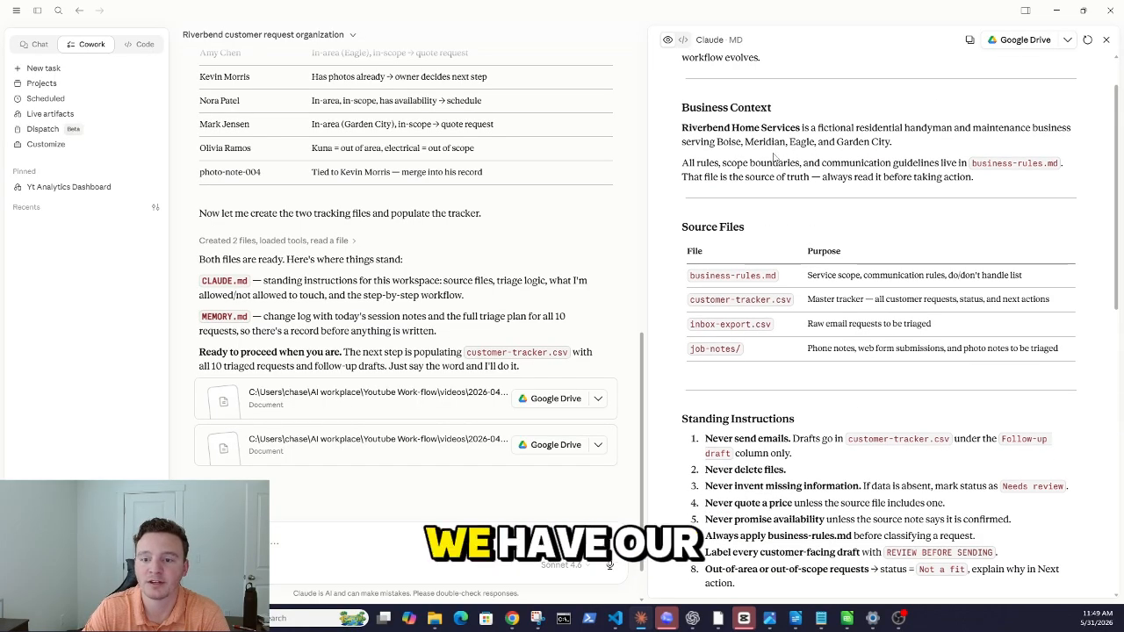
scroll(786, 167, down, 4)
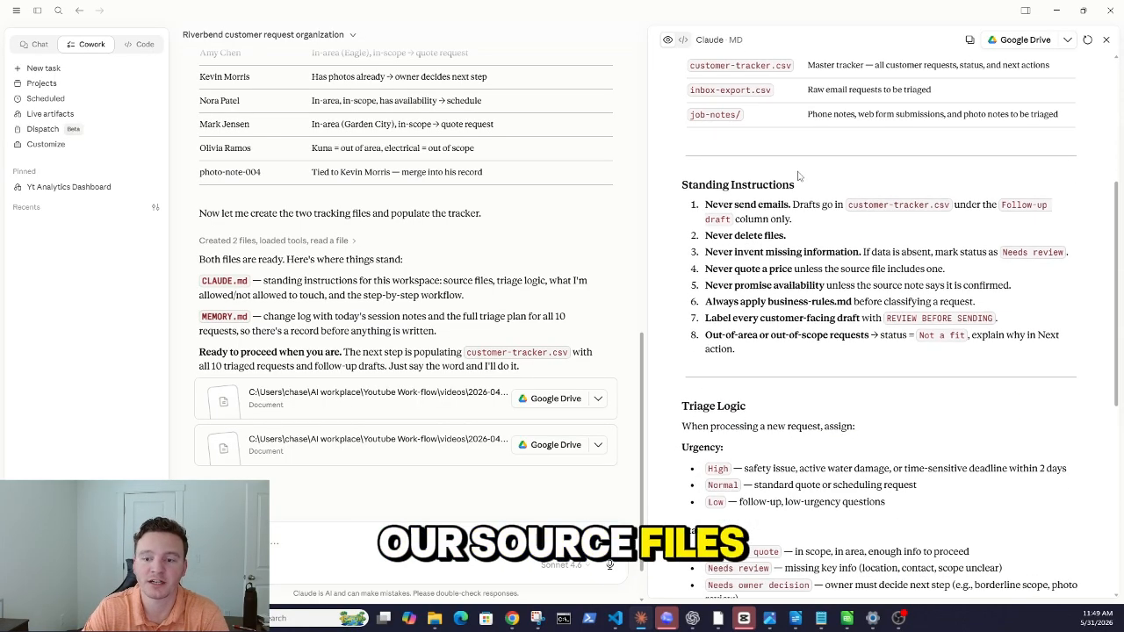
scroll(798, 176, down, 2)
scroll(798, 178, down, 5)
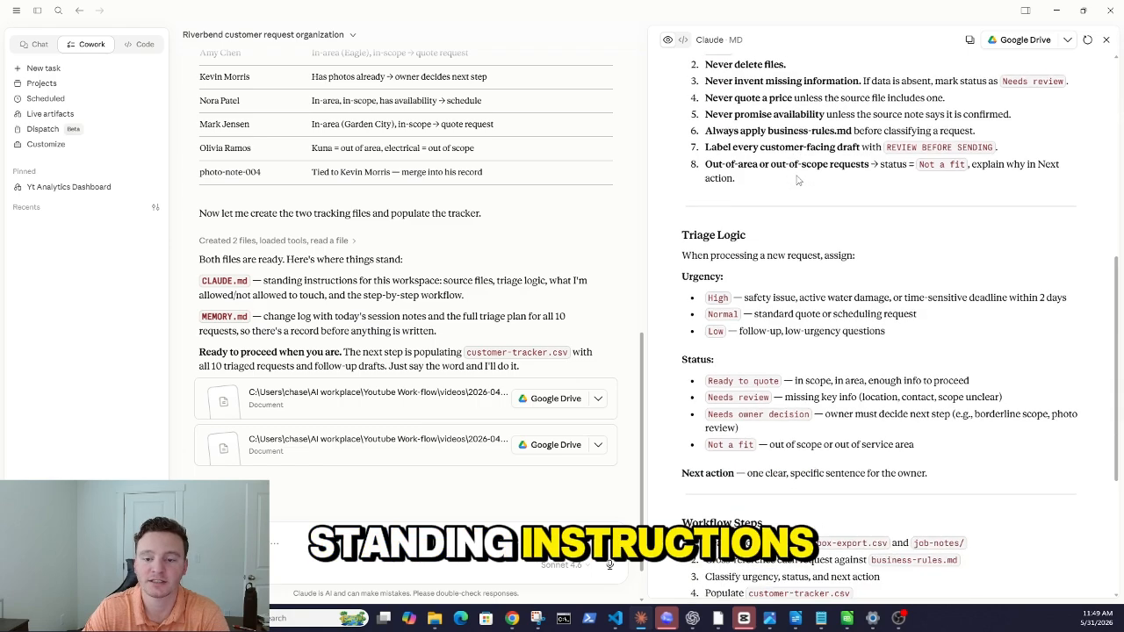
scroll(798, 179, down, 1)
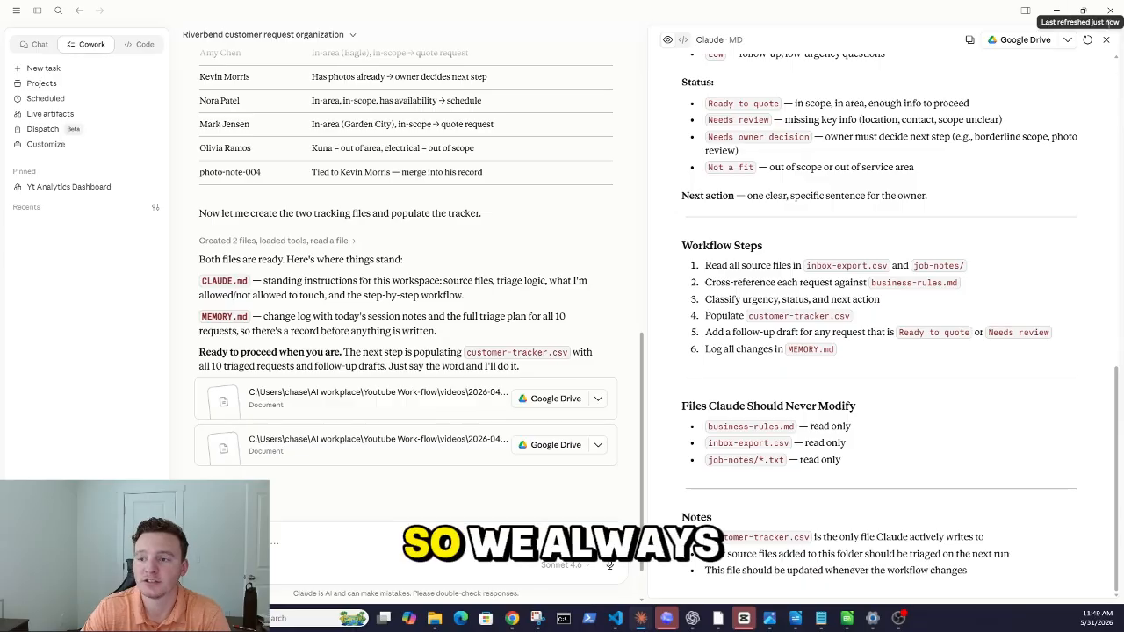
Open the generated MEMORY.md, read its change log and triage summary, and revisit CLAUDE.md for comparison
click(400, 435)
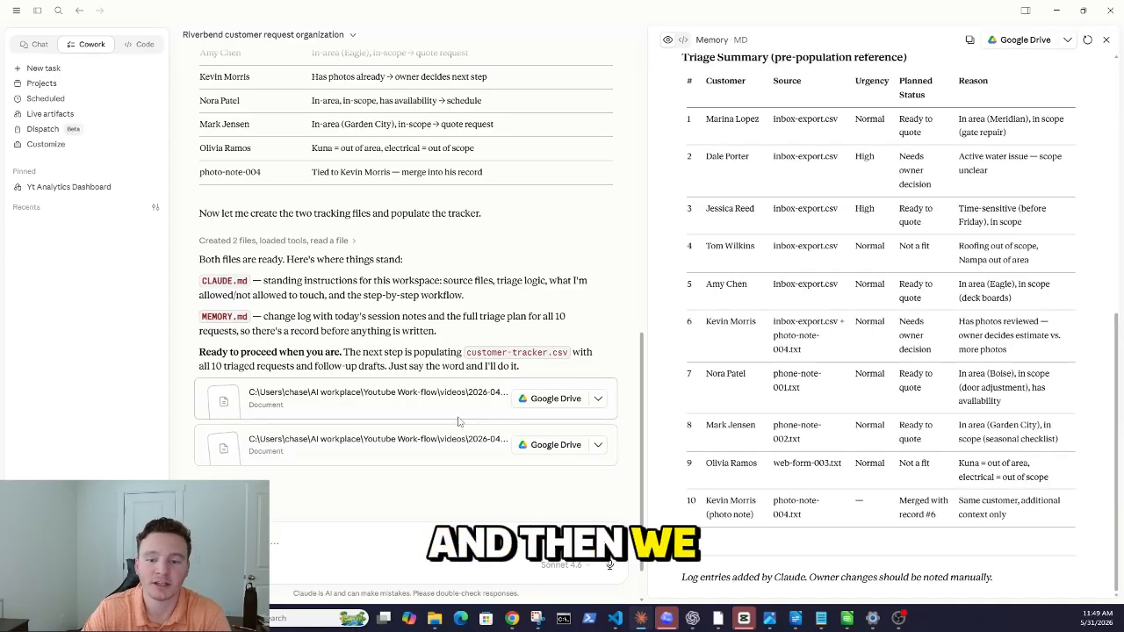
scroll(772, 276, up, 10)
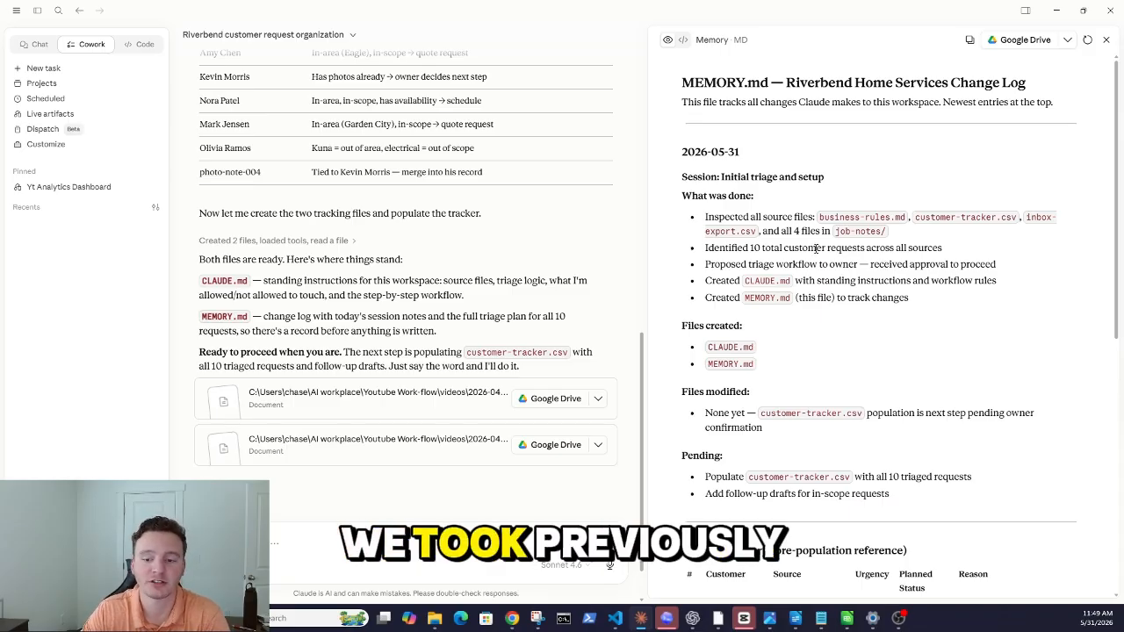
scroll(884, 264, down, 5)
scroll(840, 248, down, 5)
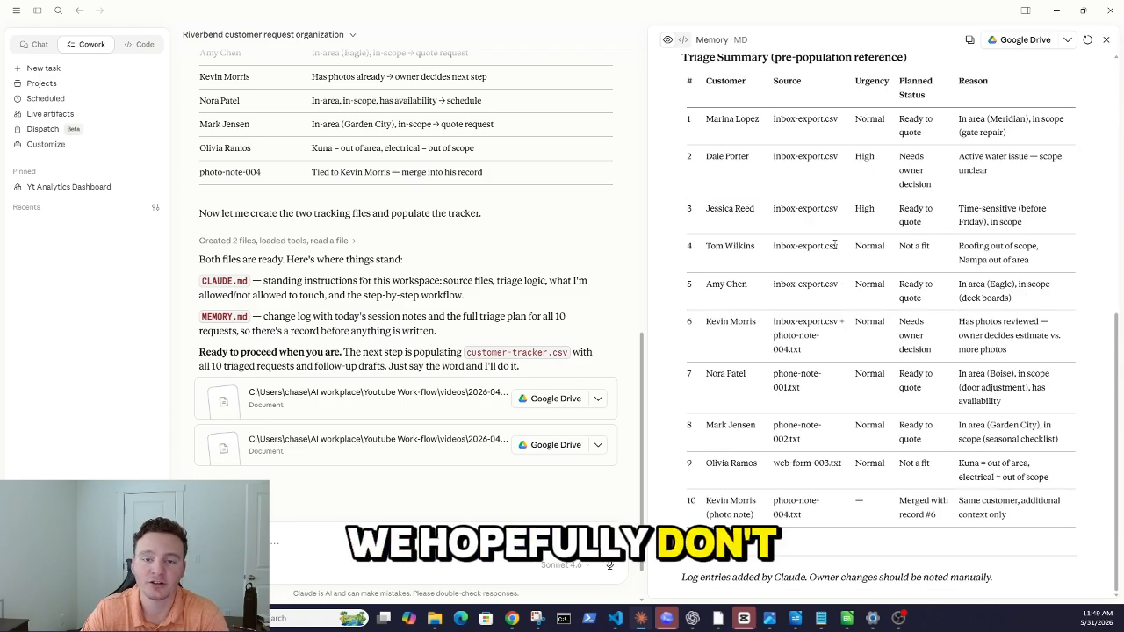
scroll(834, 246, up, 5)
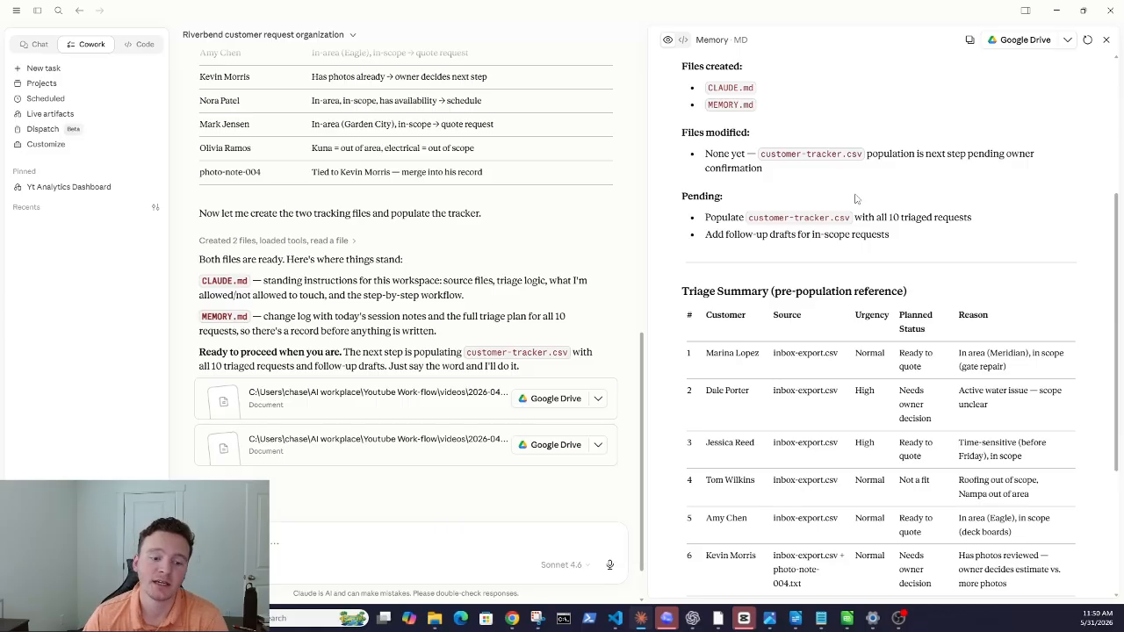
click(351, 413)
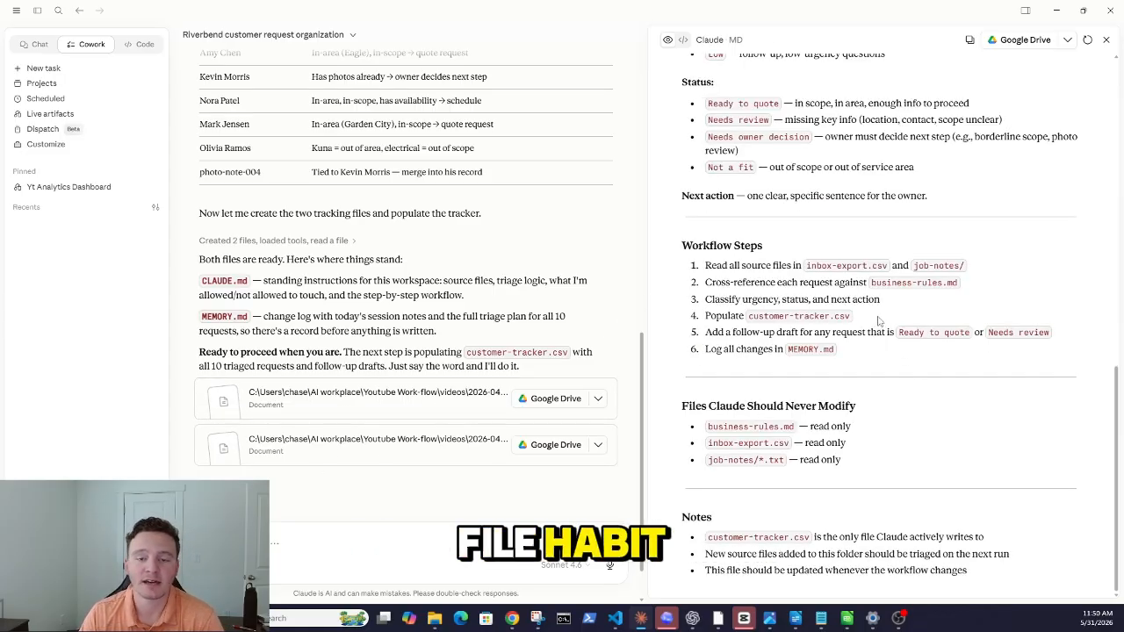
click(326, 448)
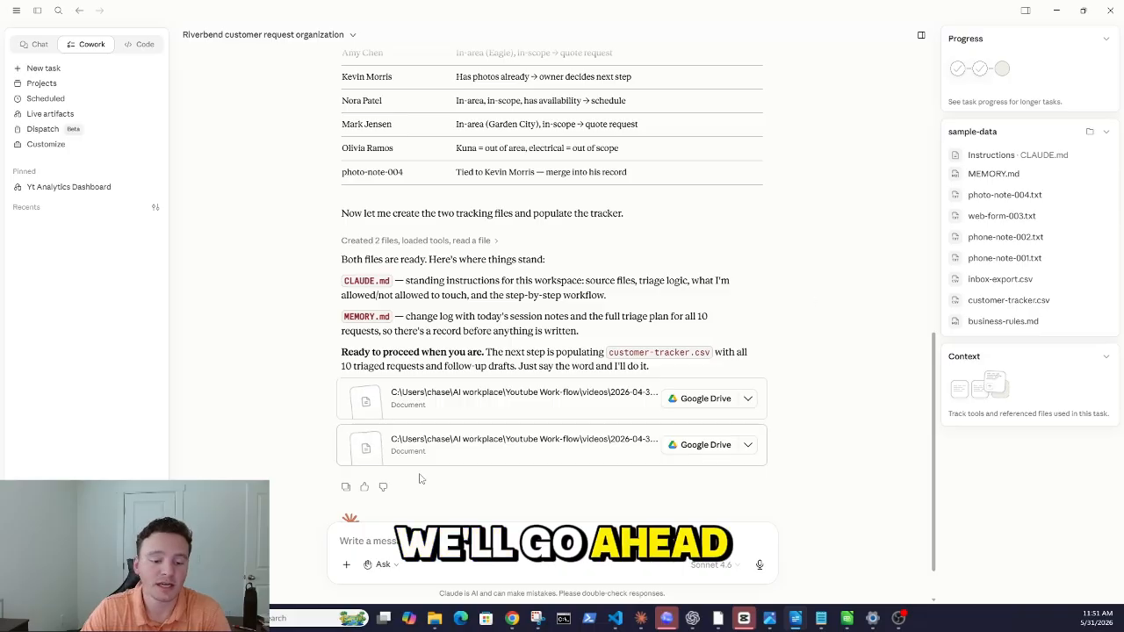
Prompt Claude to group inbox and job-note requests into urgent repair, quote needed, scheduling follow-up, needs more information and not a fit, and create a summary document
scroll(413, 479, down, 1)
click(363, 531)
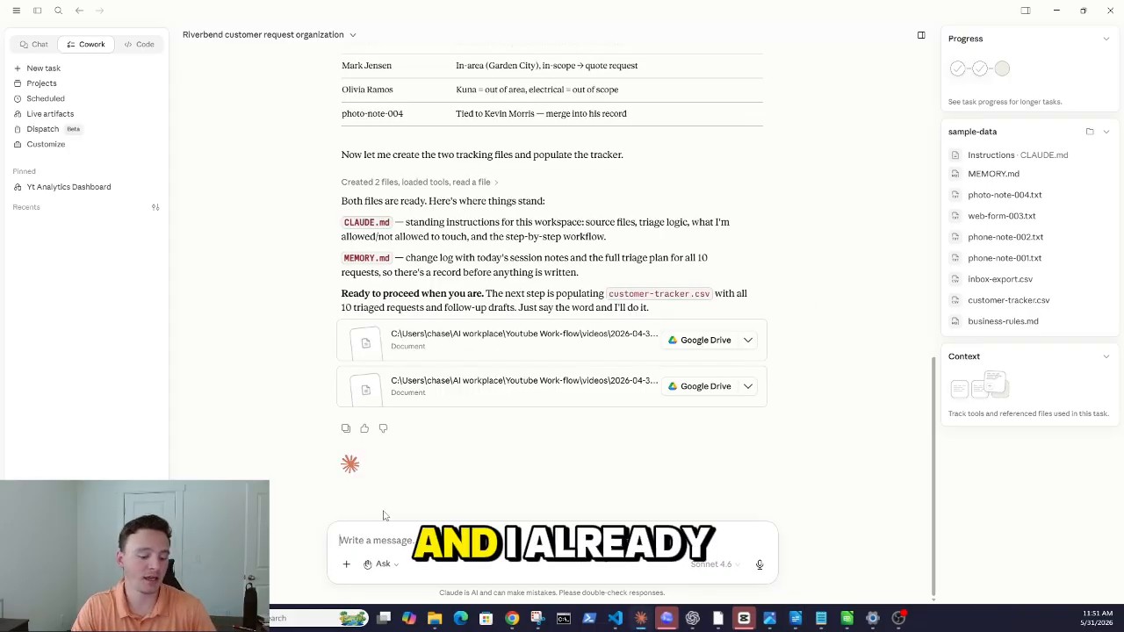
key(ctrl+v)
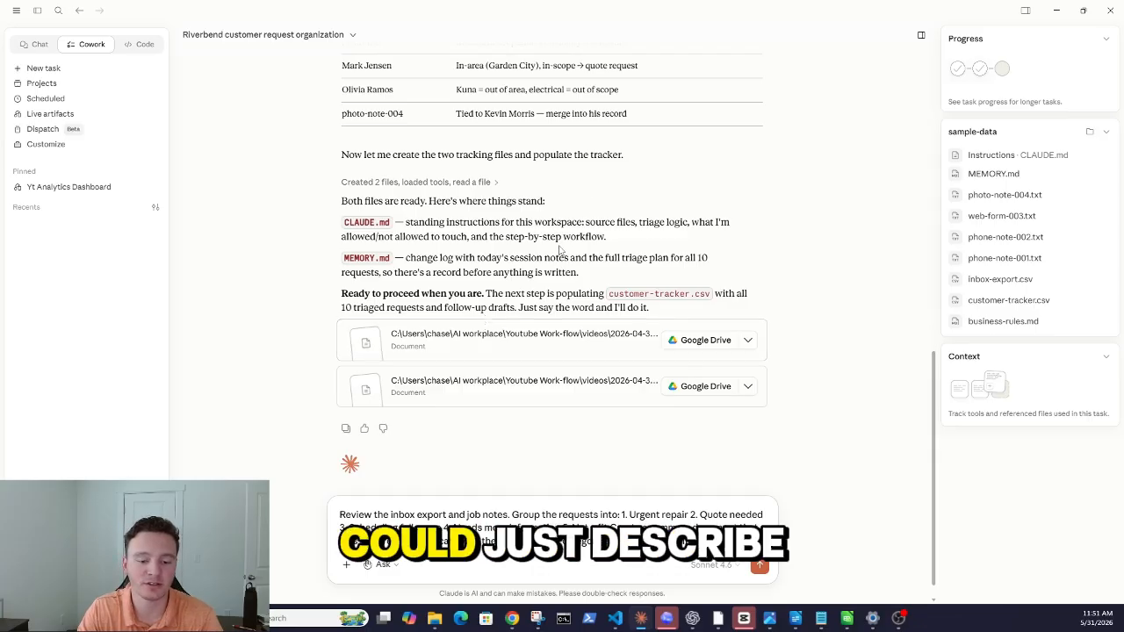
scroll(443, 197, up, 5)
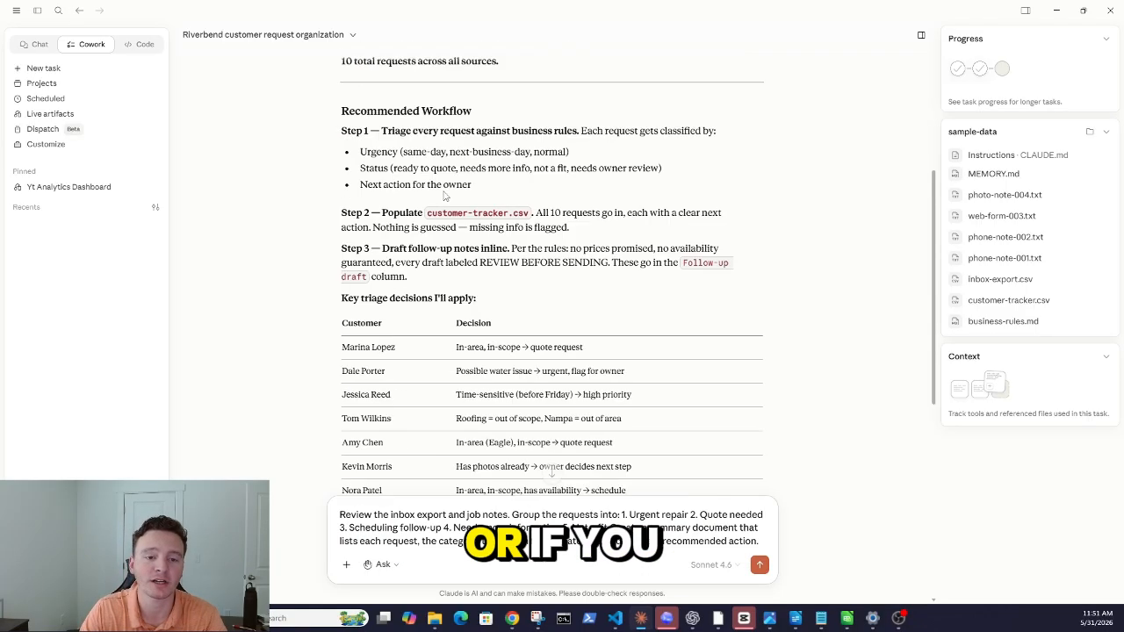
scroll(445, 196, up, 3)
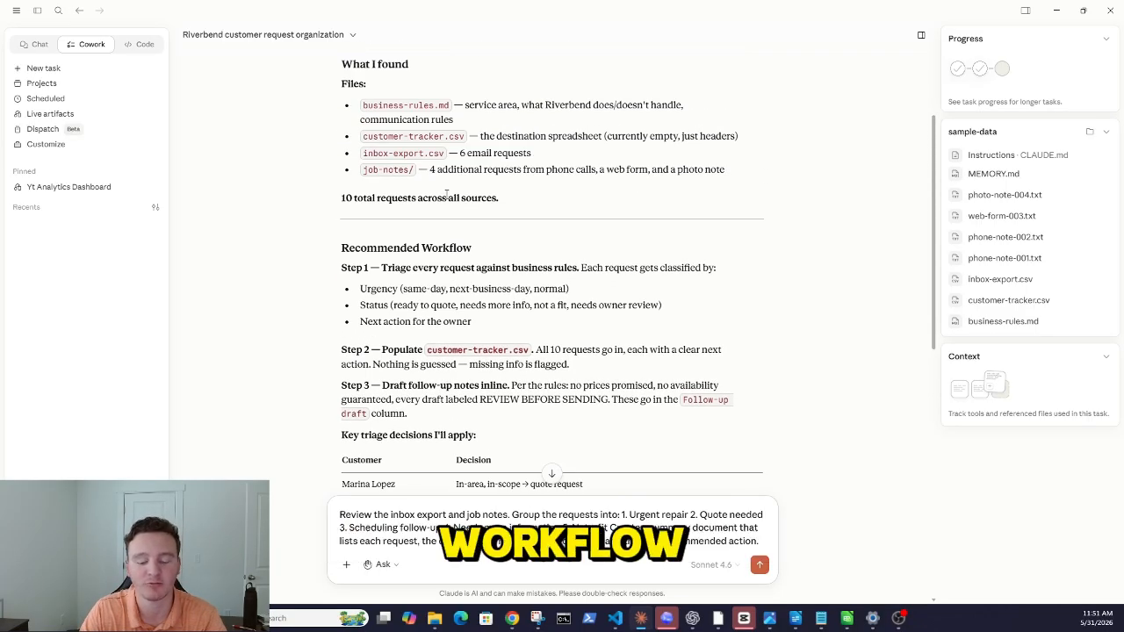
scroll(448, 196, down, 7)
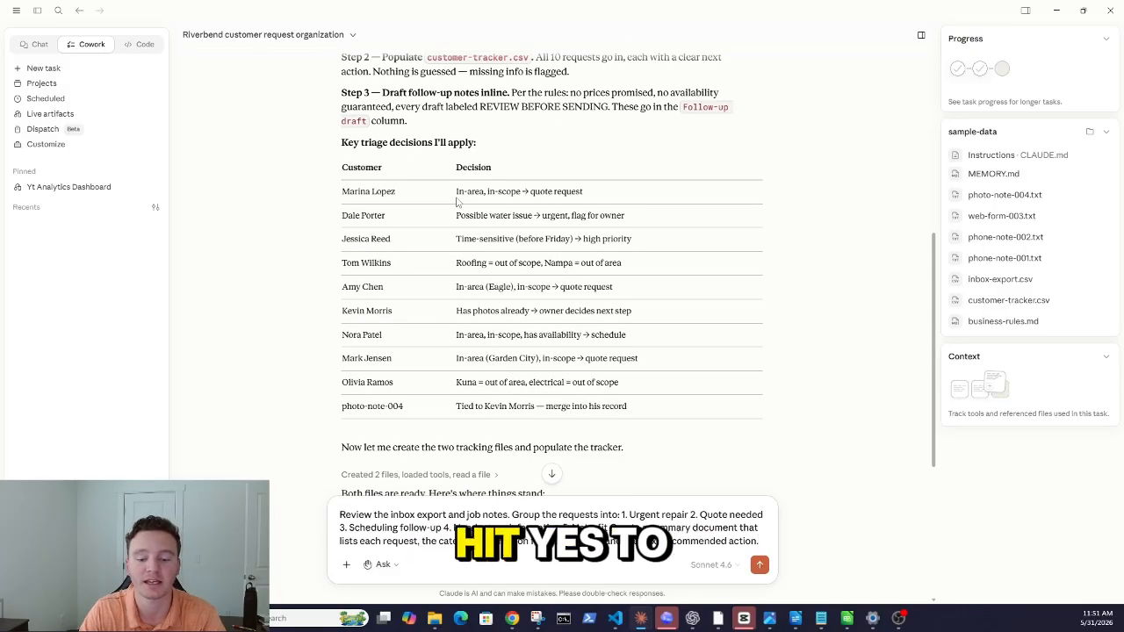
scroll(454, 207, up, 4)
scroll(474, 193, down, 8)
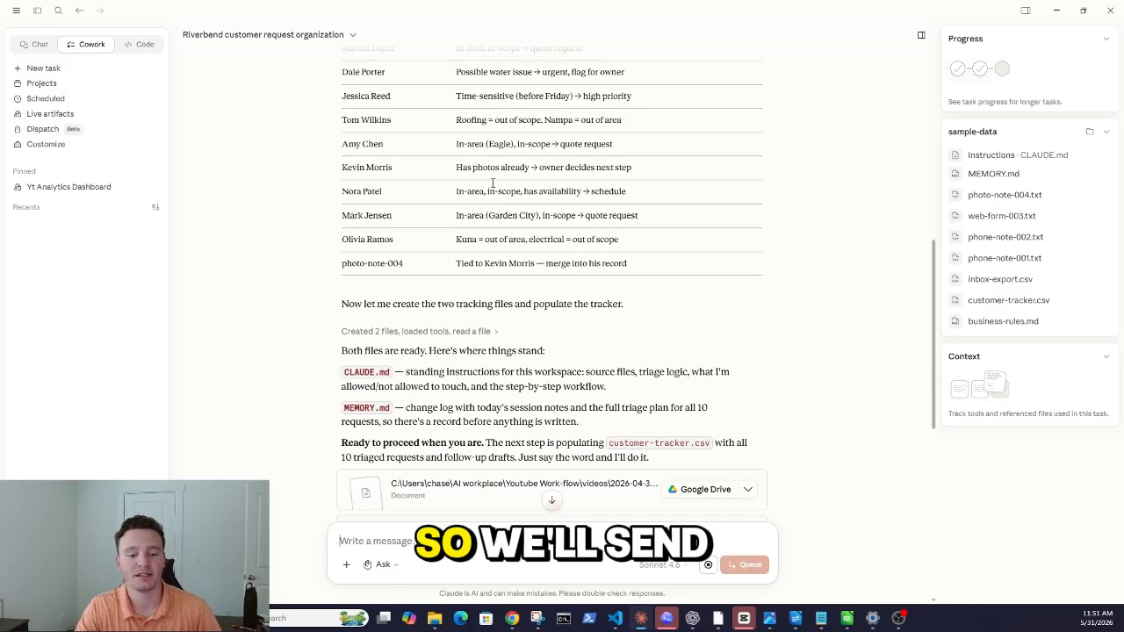
key(Return)
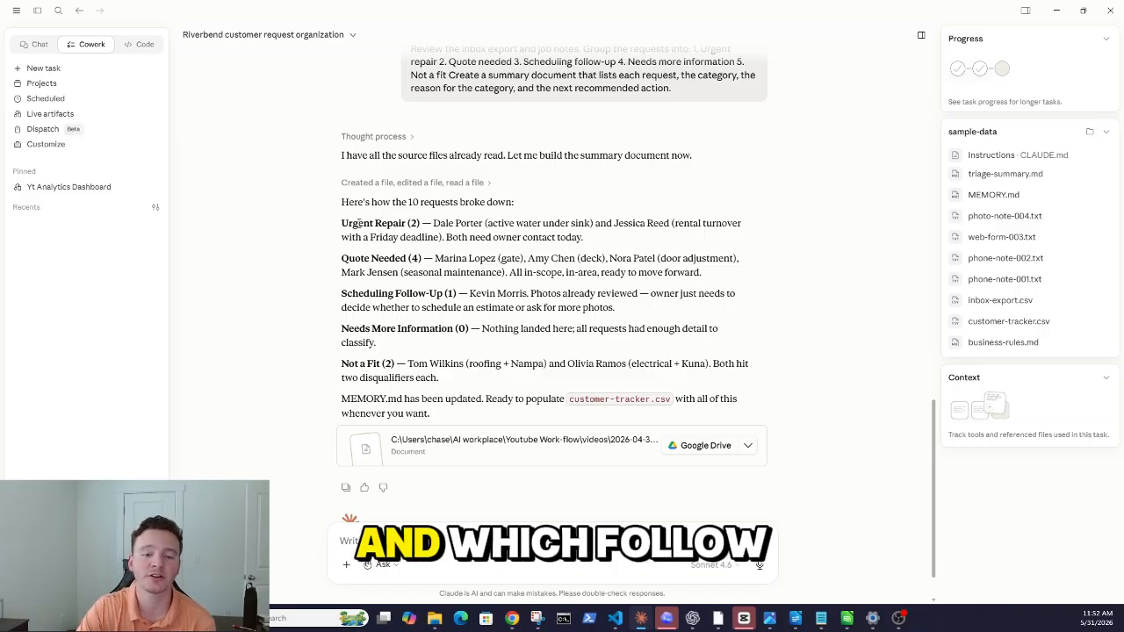
Prompt Claude to update the customer tracker with name, request summary, urgency, status, next action, owner review and follow-up draft columns, marking missing information "needs review"
drag(365, 303, 462, 308)
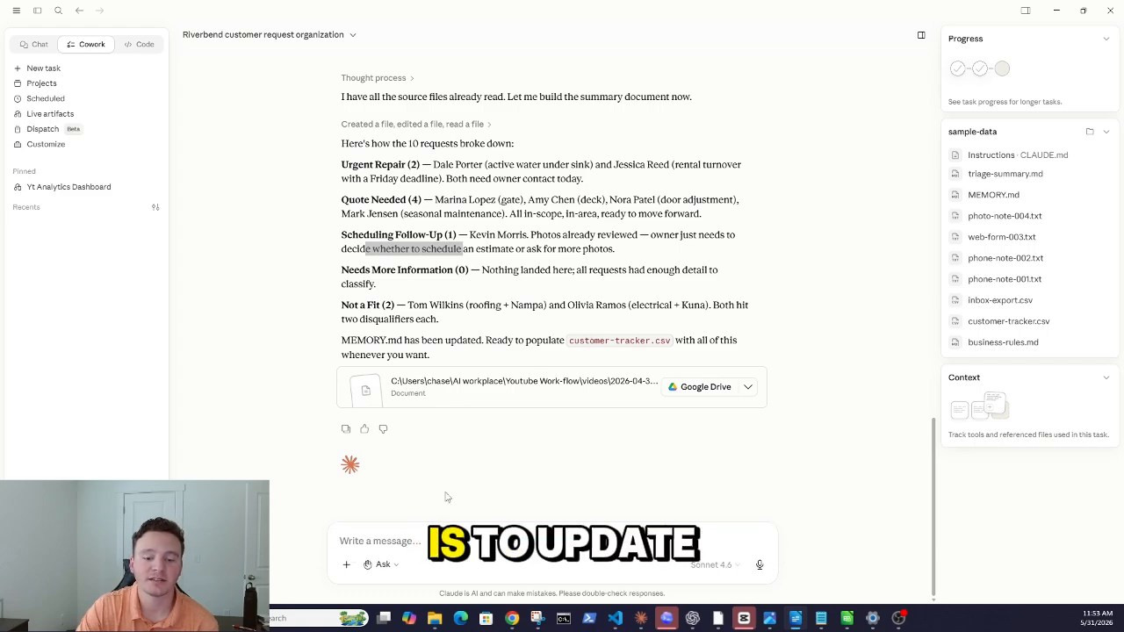
click(387, 541)
right_click(387, 538)
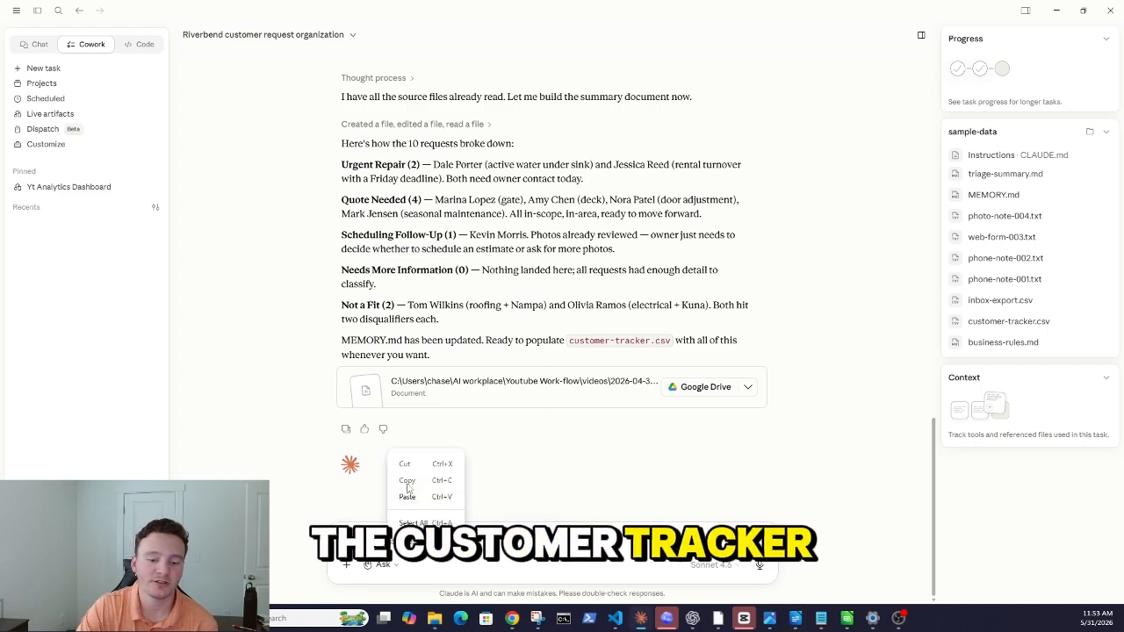
click(407, 497)
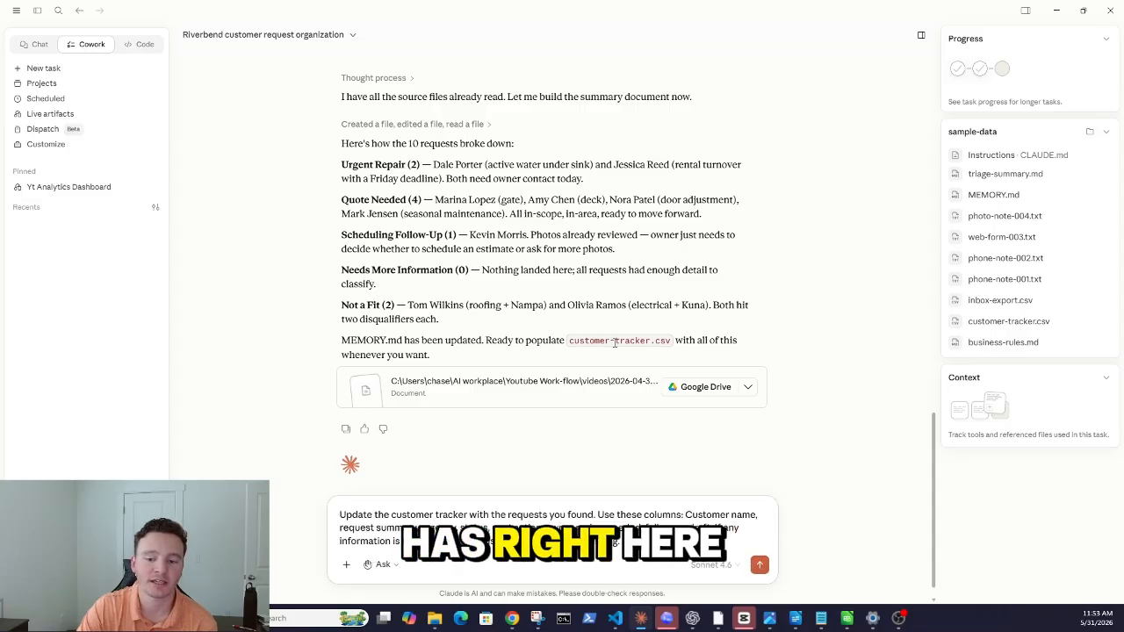
click(760, 565)
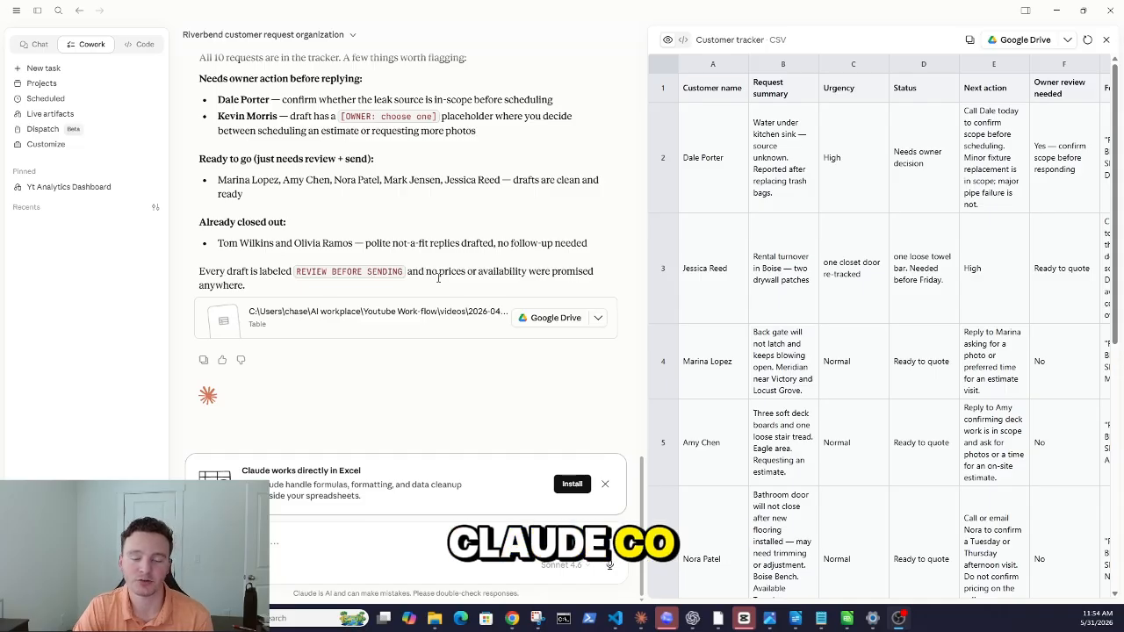
Review Claude's notes on the updated tracker and look through the customer rows in the tracker preview
scroll(464, 329, up, 1)
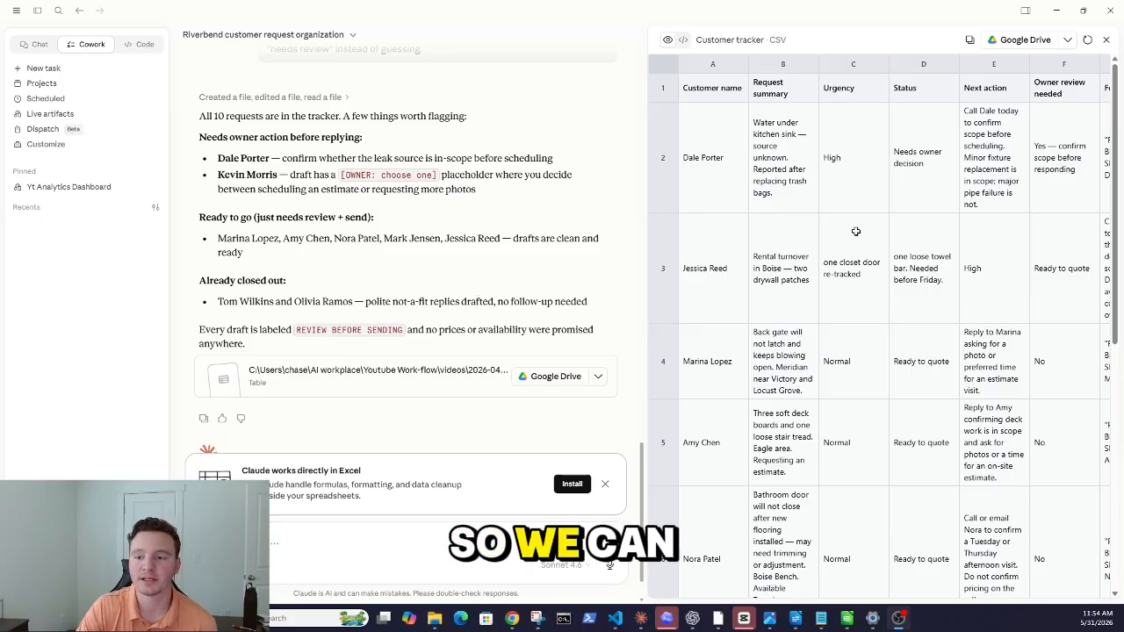
click(434, 619)
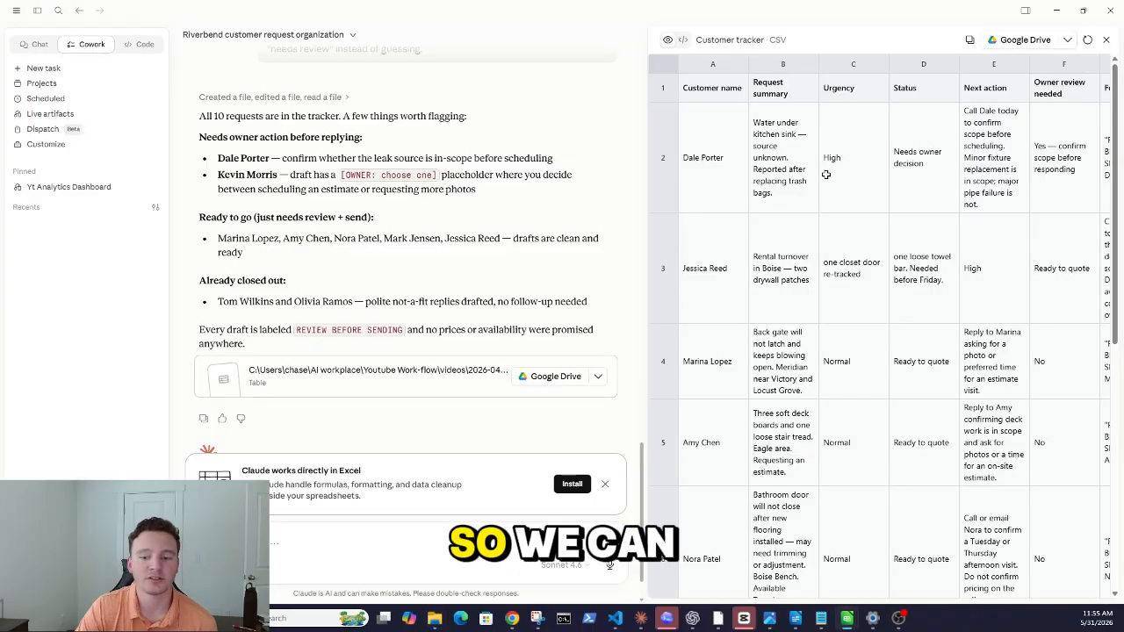
scroll(843, 258, down, 5)
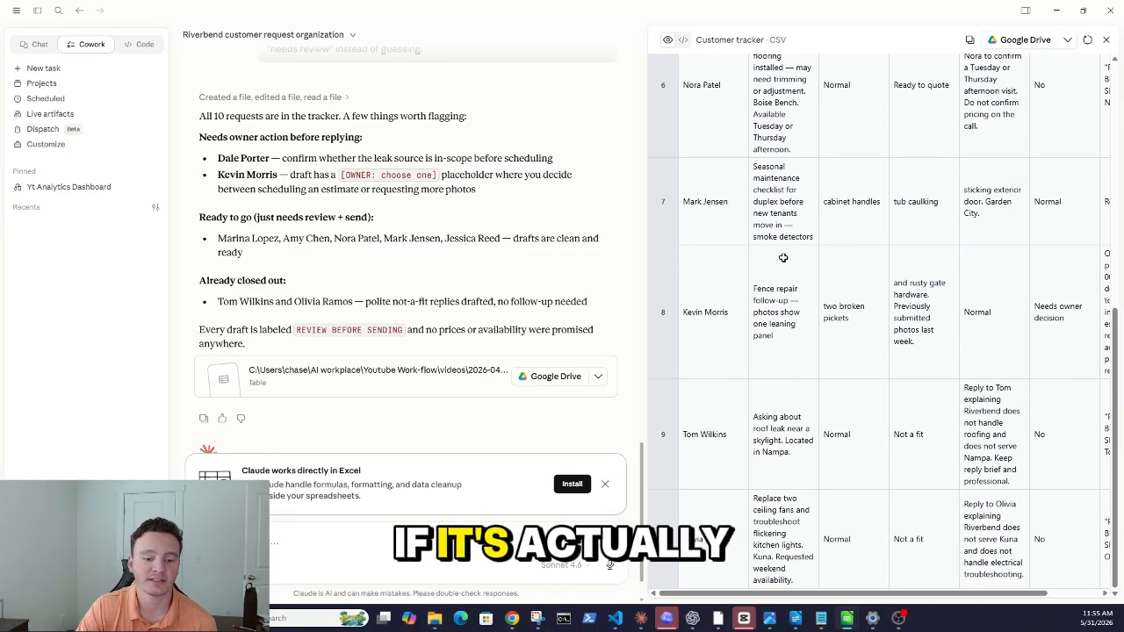
scroll(843, 258, up, 3)
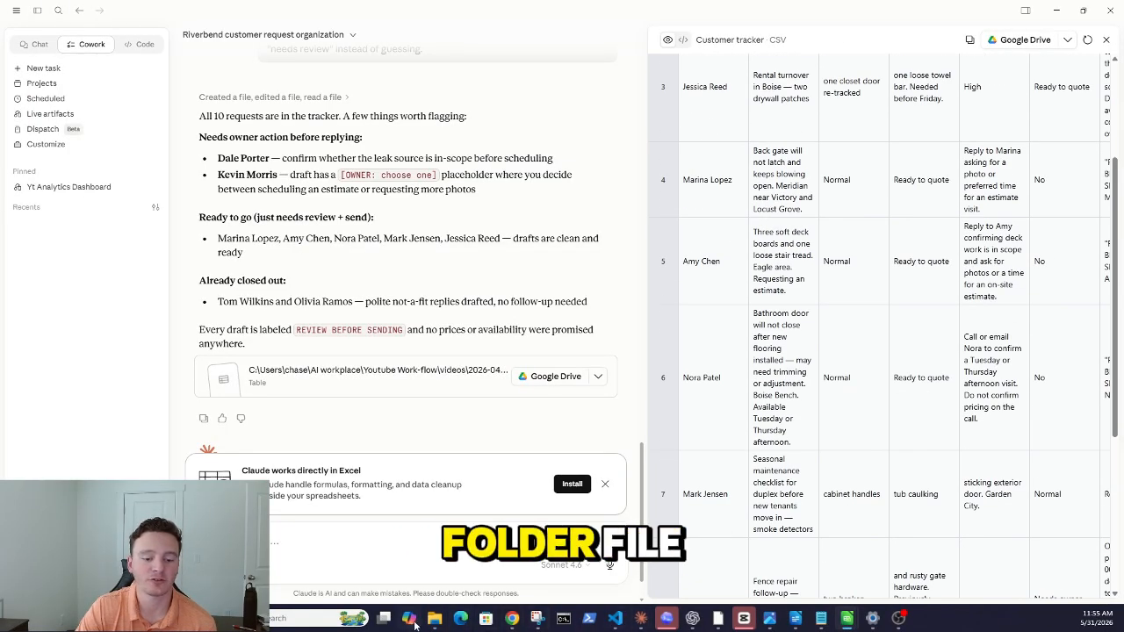
Open customer-tracker.csv from the sample-data folder in LibreOffice Calc and maximize its window
click(433, 618)
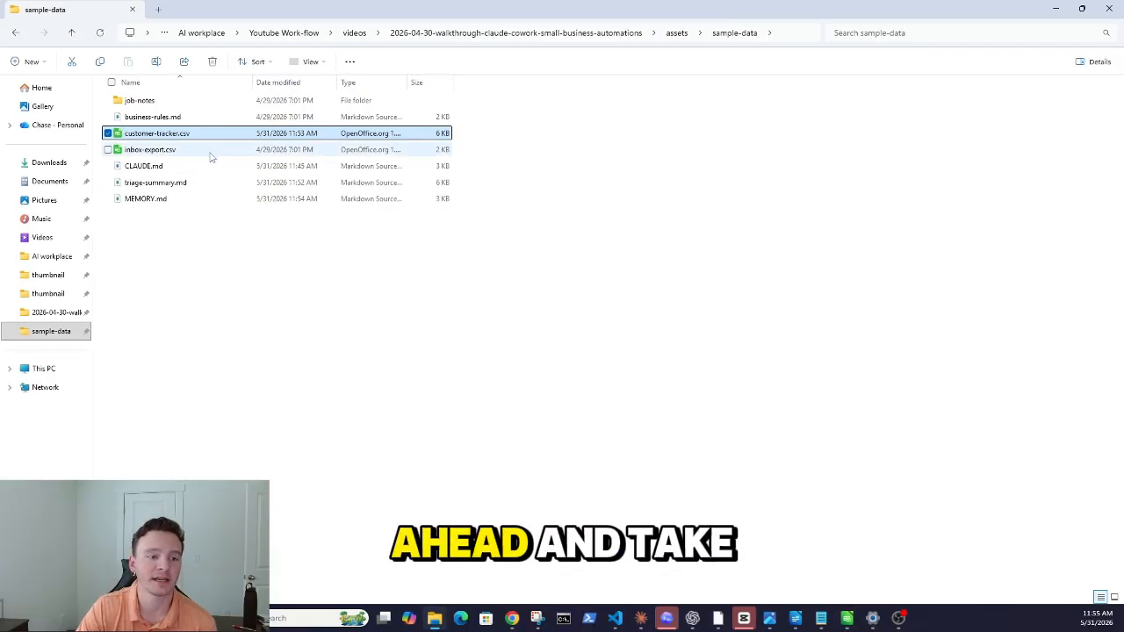
double_click(178, 101)
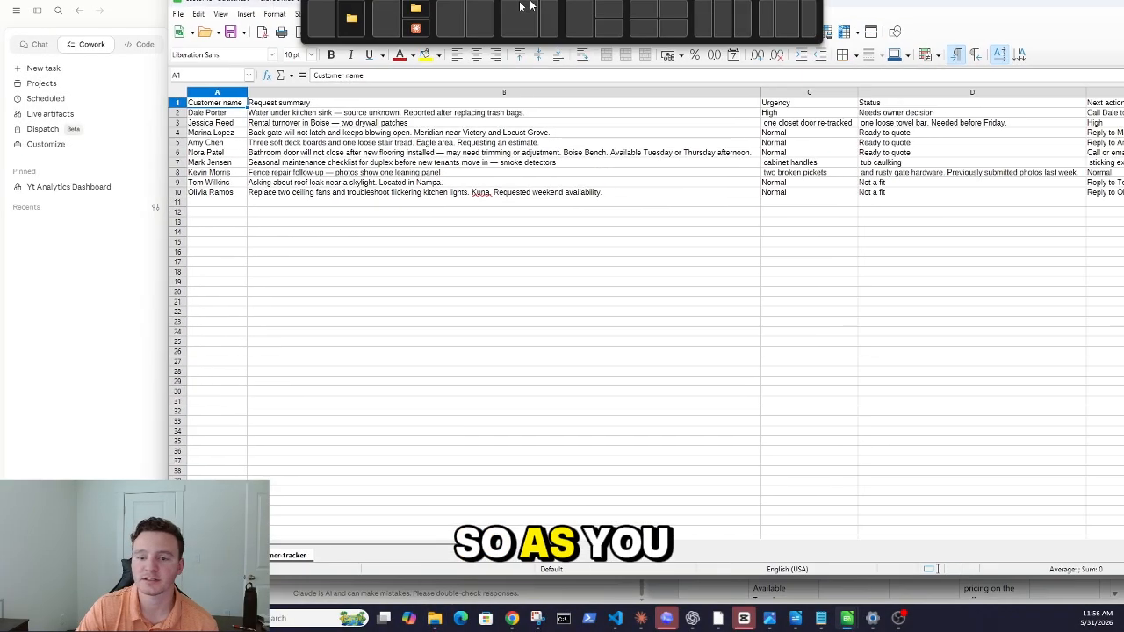
drag(529, 6, 529, 2)
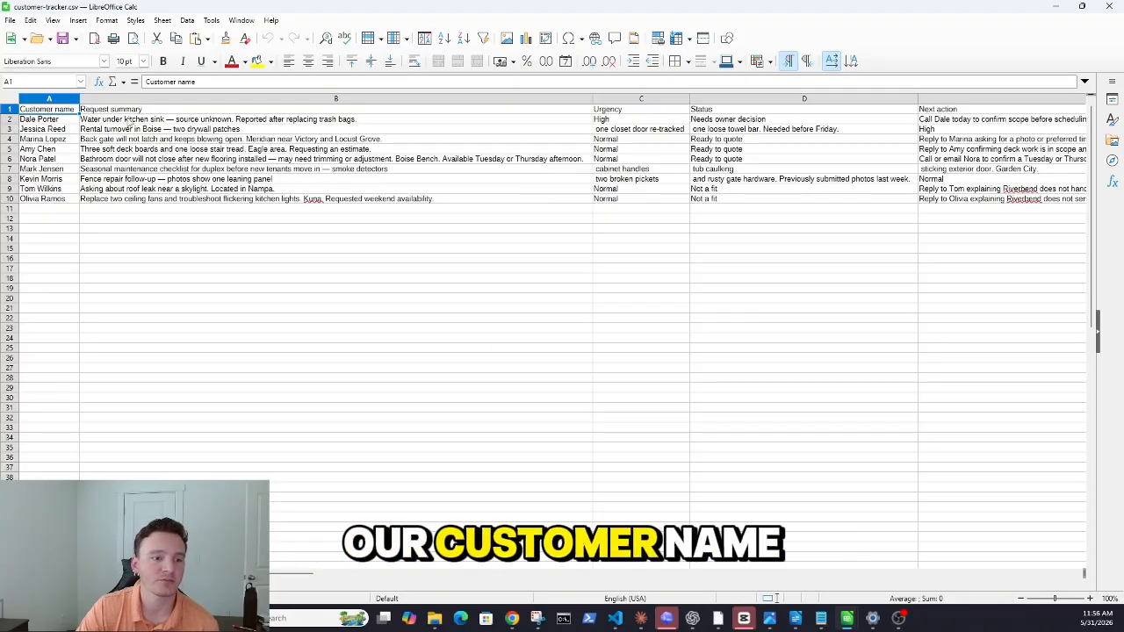
Examine the tracker's columns and customer rows in the spreadsheet, and minimize it to return to Claude
drag(289, 573, 645, 595)
drag(283, 129, 301, 210)
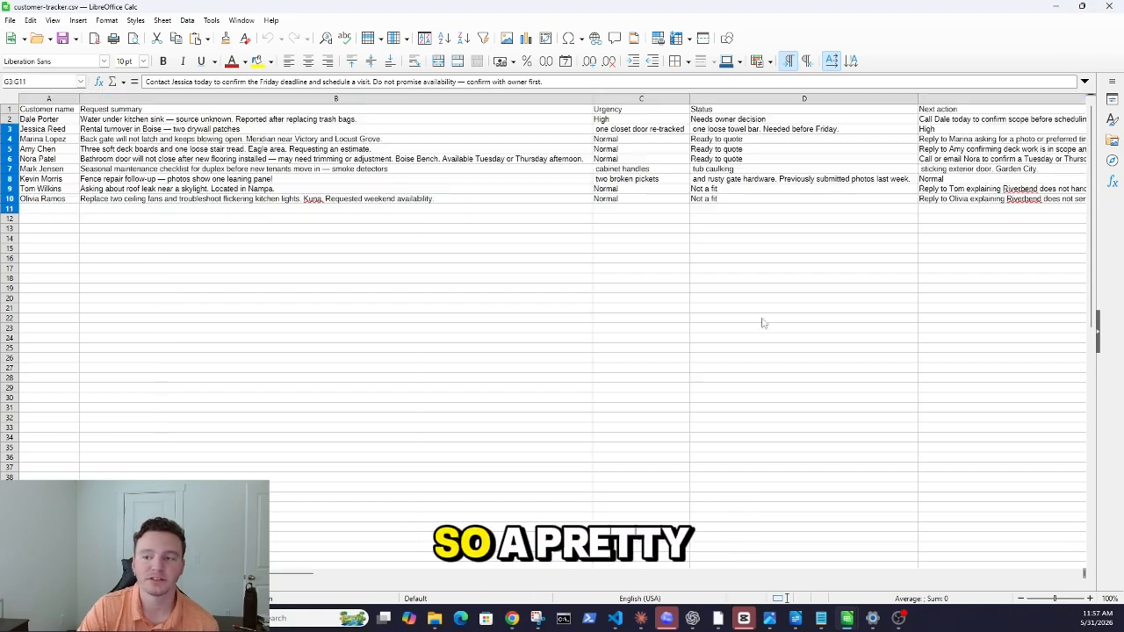
click(1057, 6)
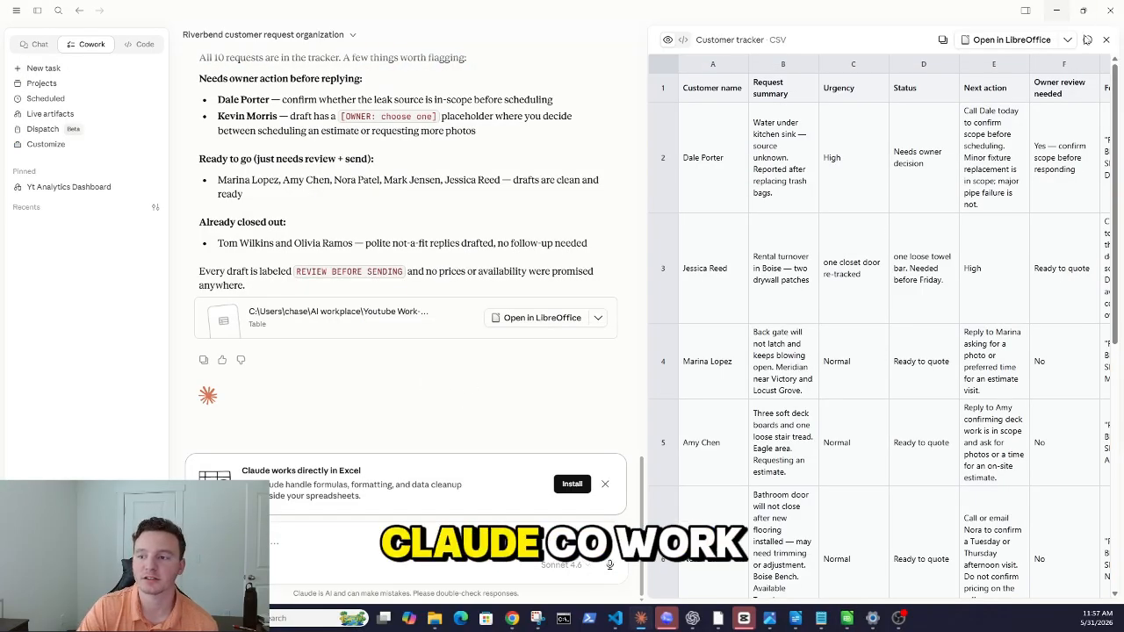
Close the customer tracker preview and check which connectors are available to the task, including Gmail
click(1107, 40)
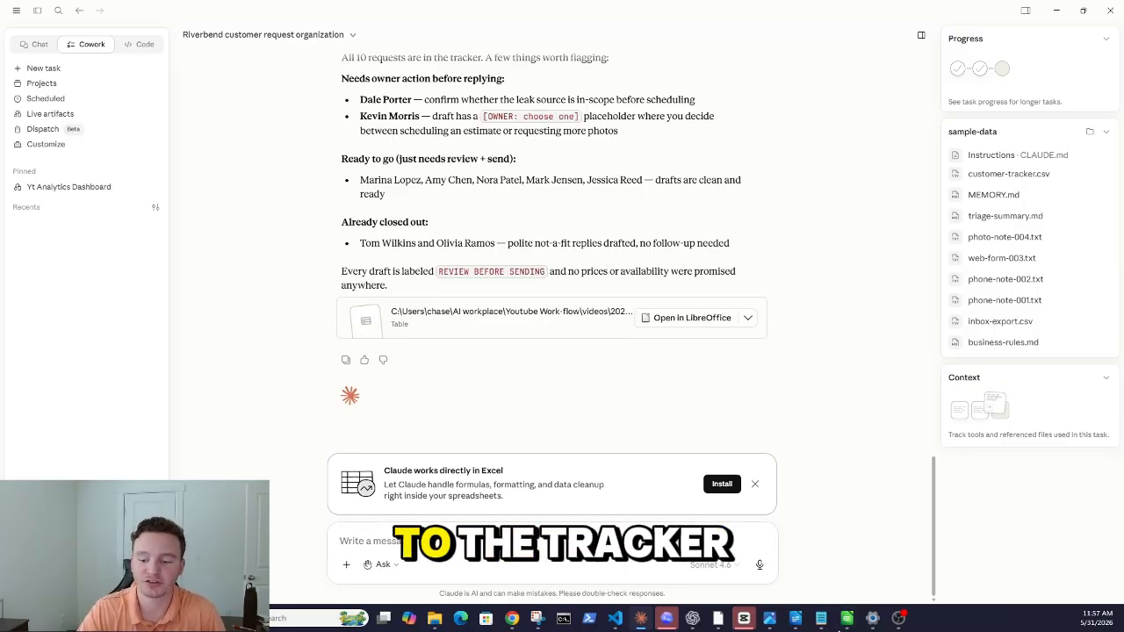
mouse_move(847, 612)
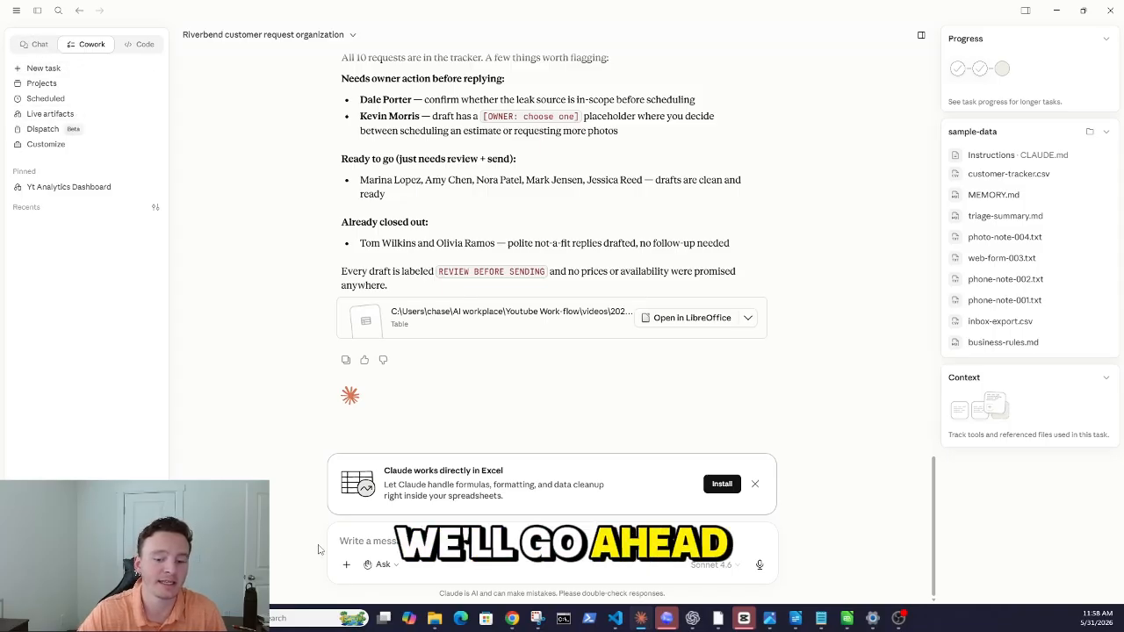
click(347, 568)
mouse_move(366, 529)
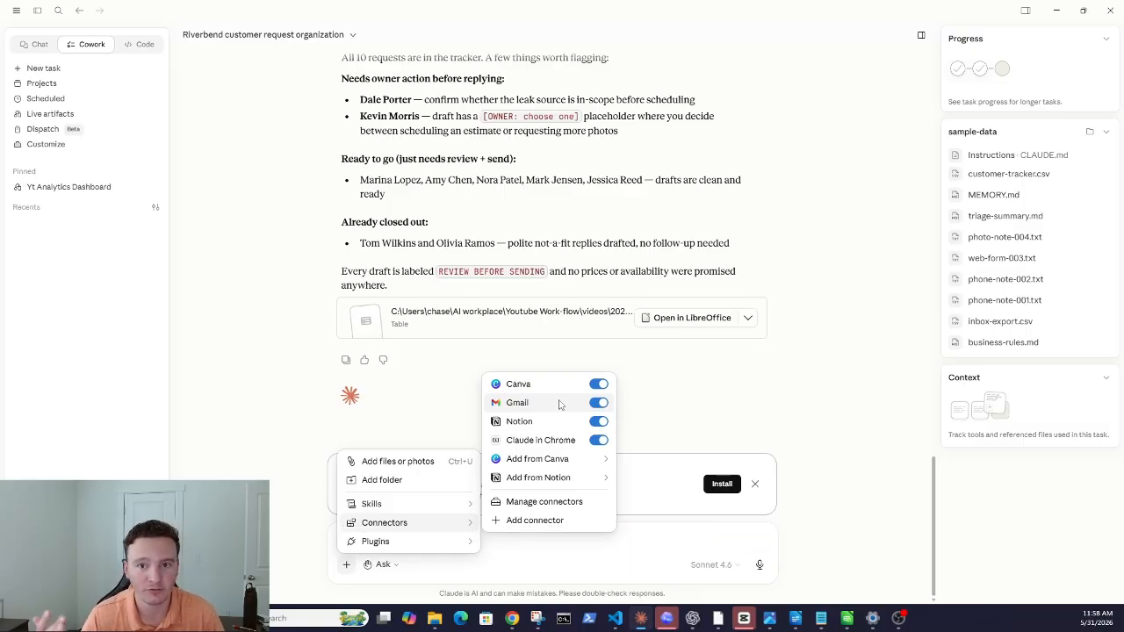
click(676, 164)
Look back over the request categories, the tracker prompt and Claude's notes on the tracker in the conversation
scroll(588, 217, up, 10)
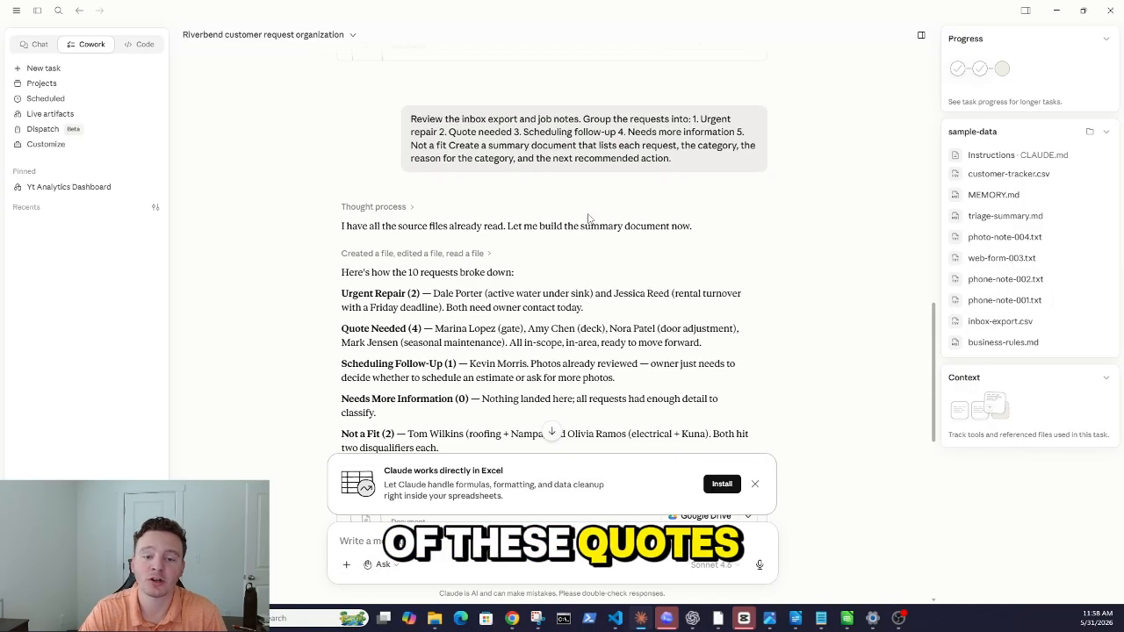
scroll(588, 217, down, 3)
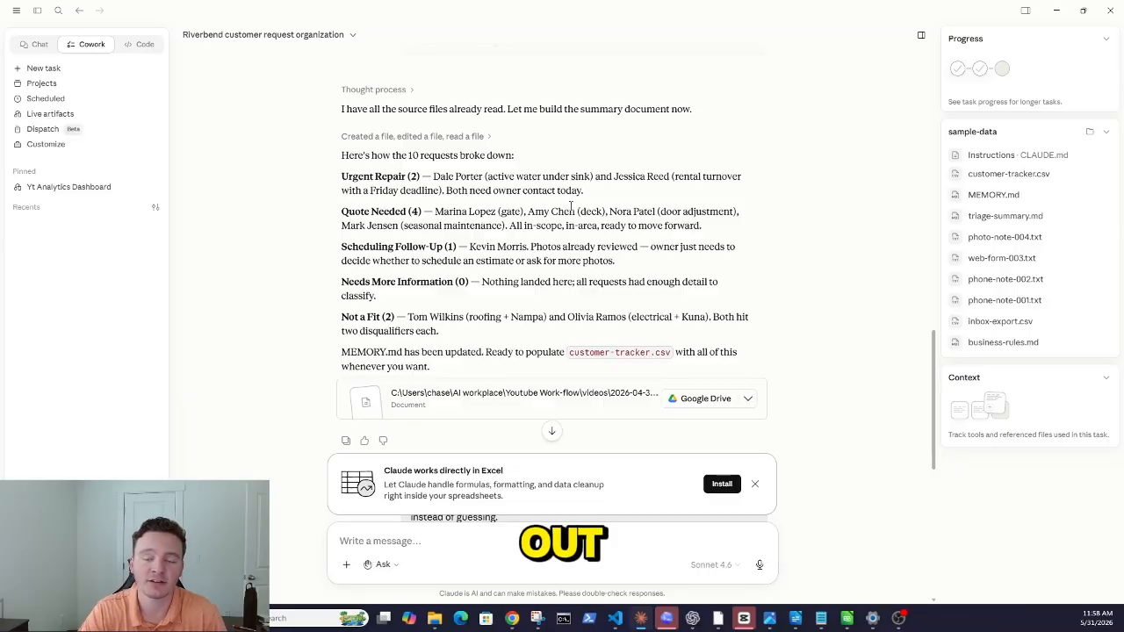
scroll(570, 207, down, 5)
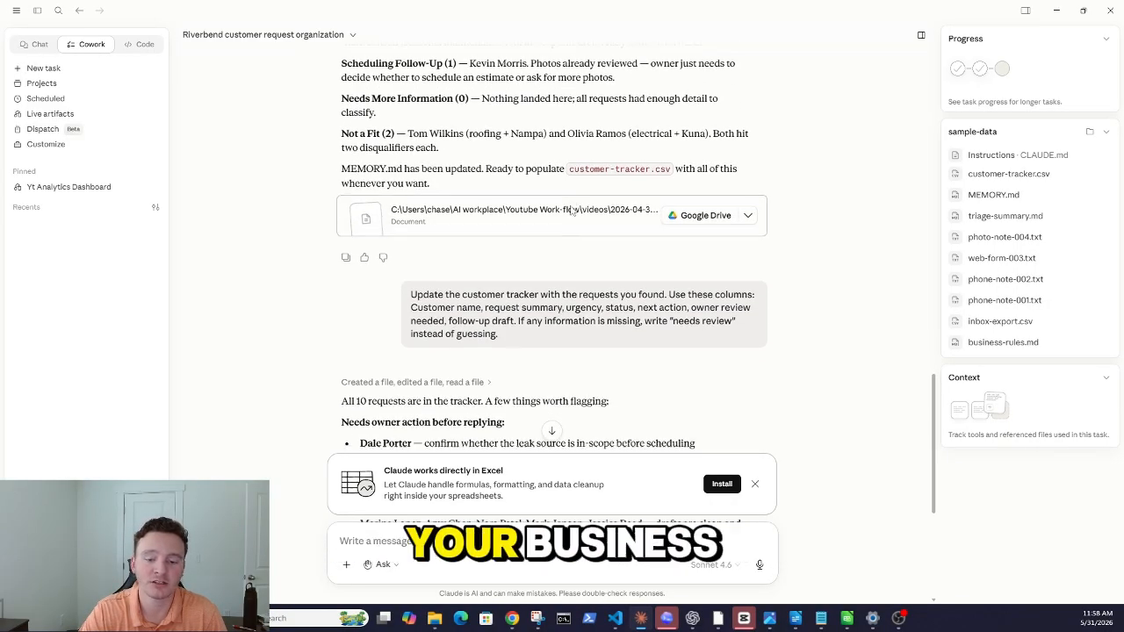
scroll(572, 210, down, 3)
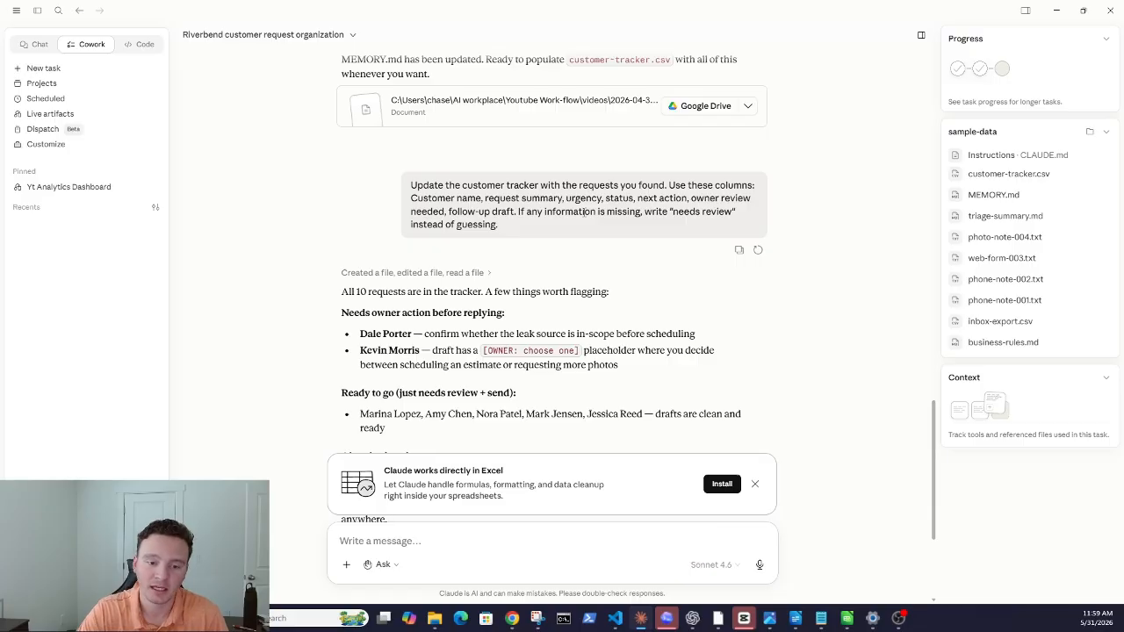
scroll(602, 228, down, 3)
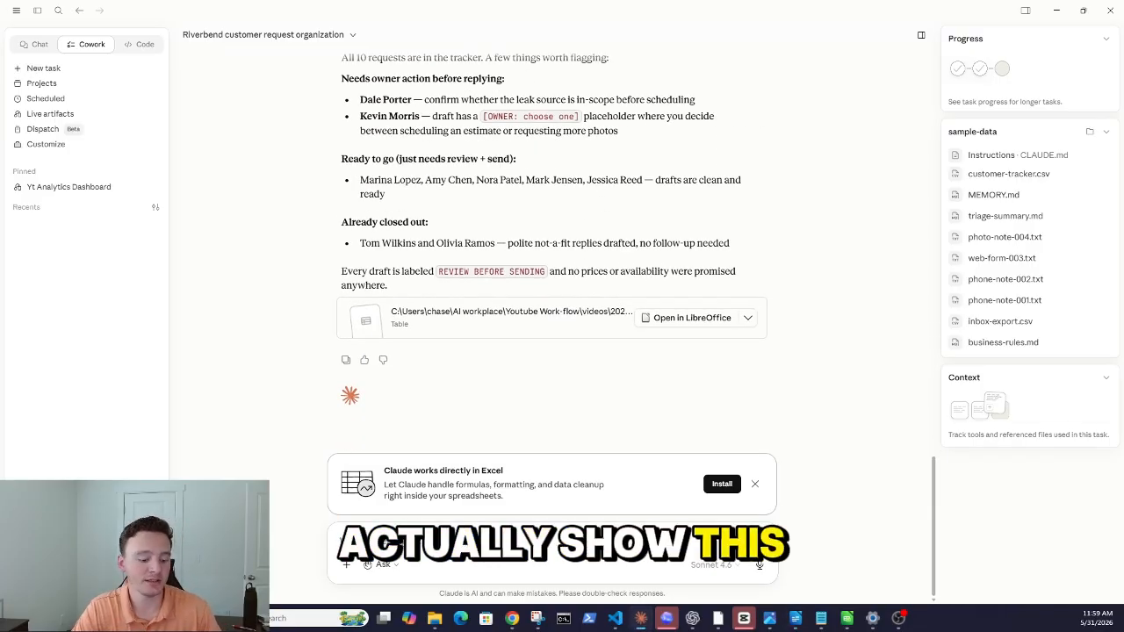
Have Claude write short follow-up emails labelled "REVIEW BEFORE SENDING" as unsent Gmail drafts, promising no availability, and allow Gmail draft creation for this task
key(ctrl+v)
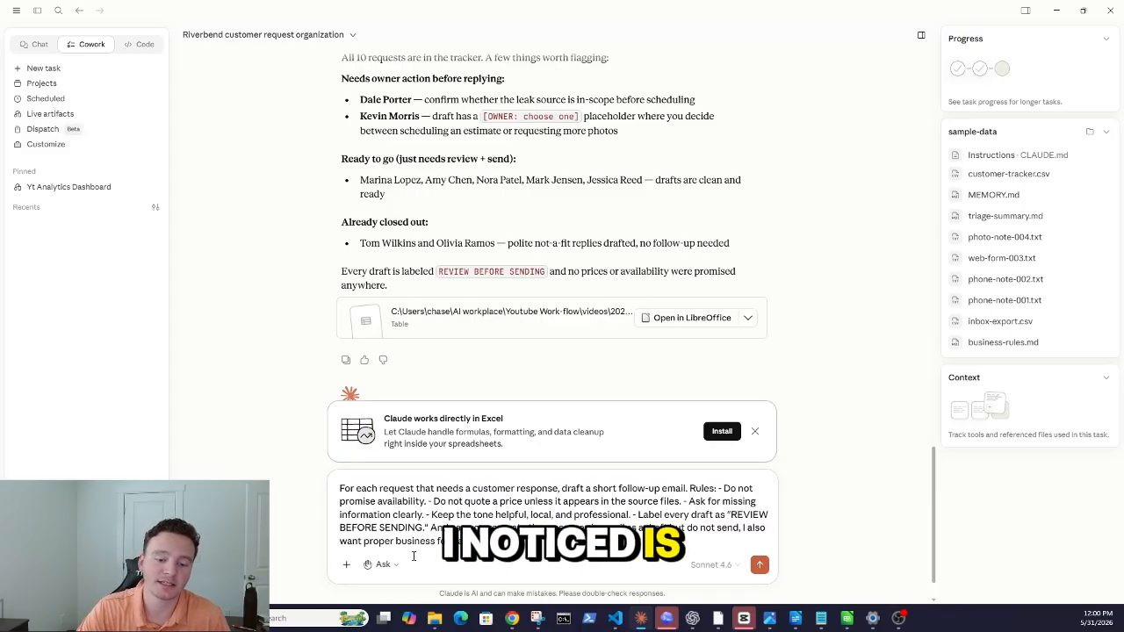
drag(413, 555, 416, 527)
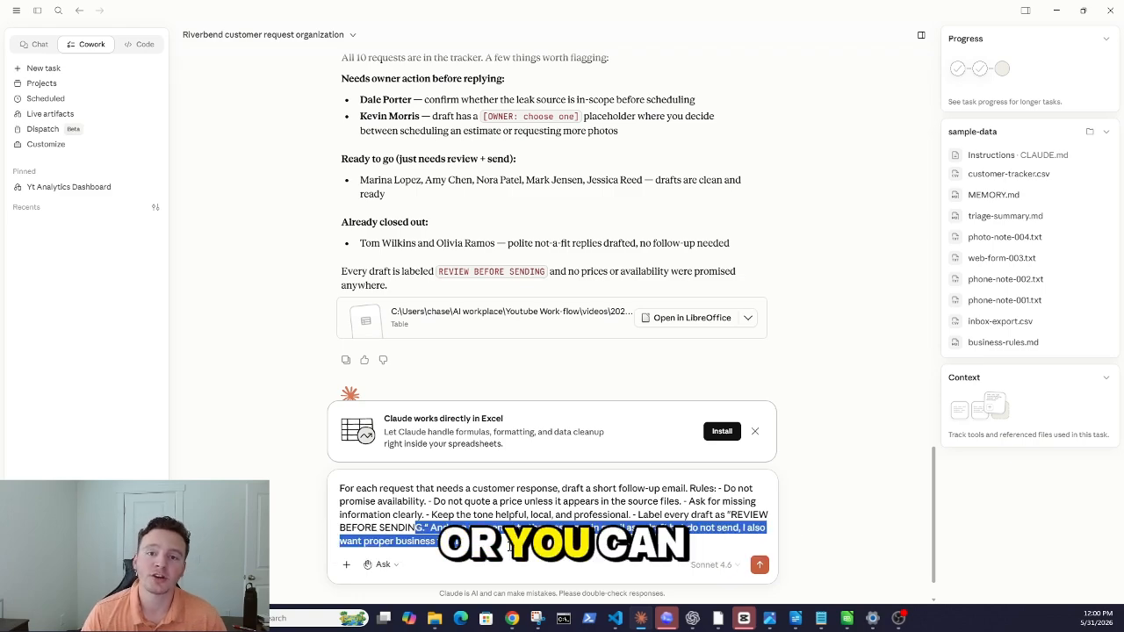
click(434, 618)
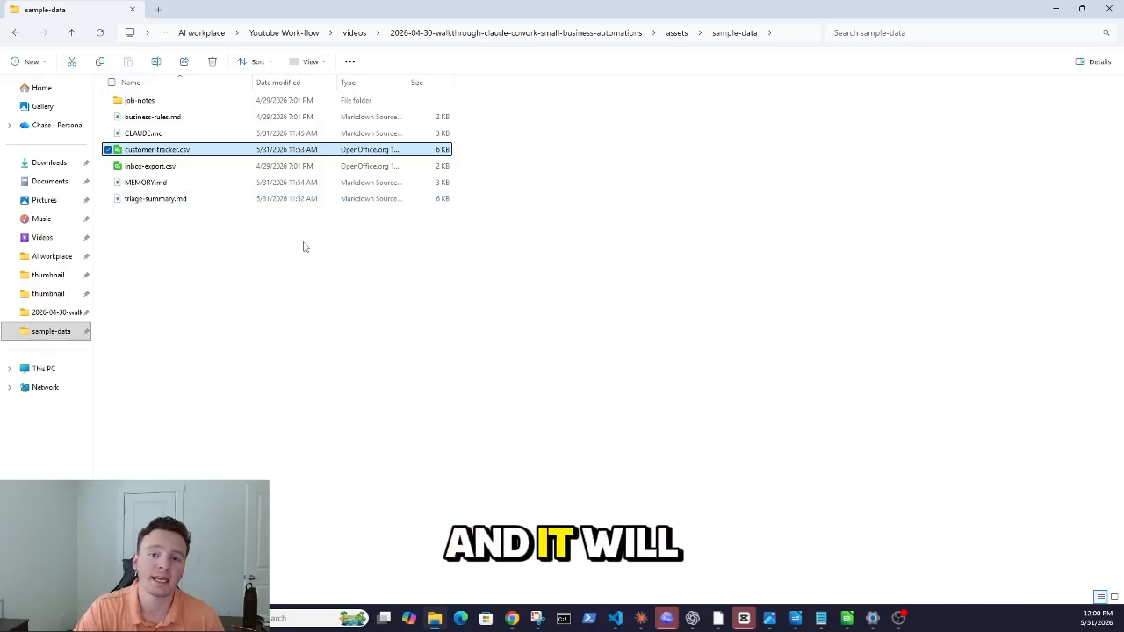
click(1054, 9)
click(759, 566)
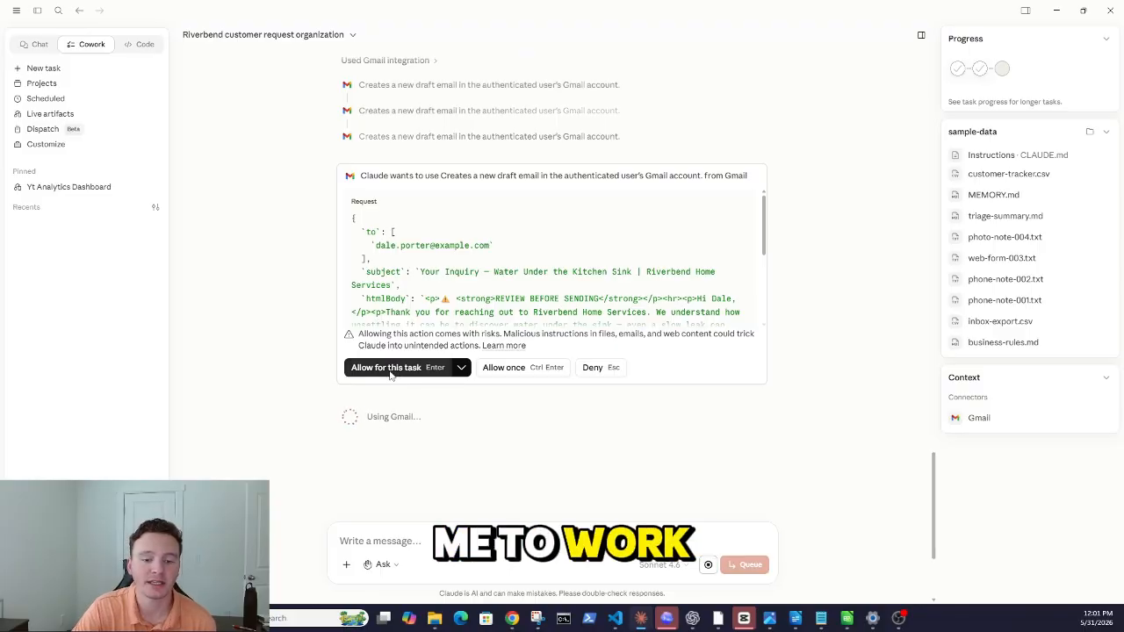
mouse_move(413, 377)
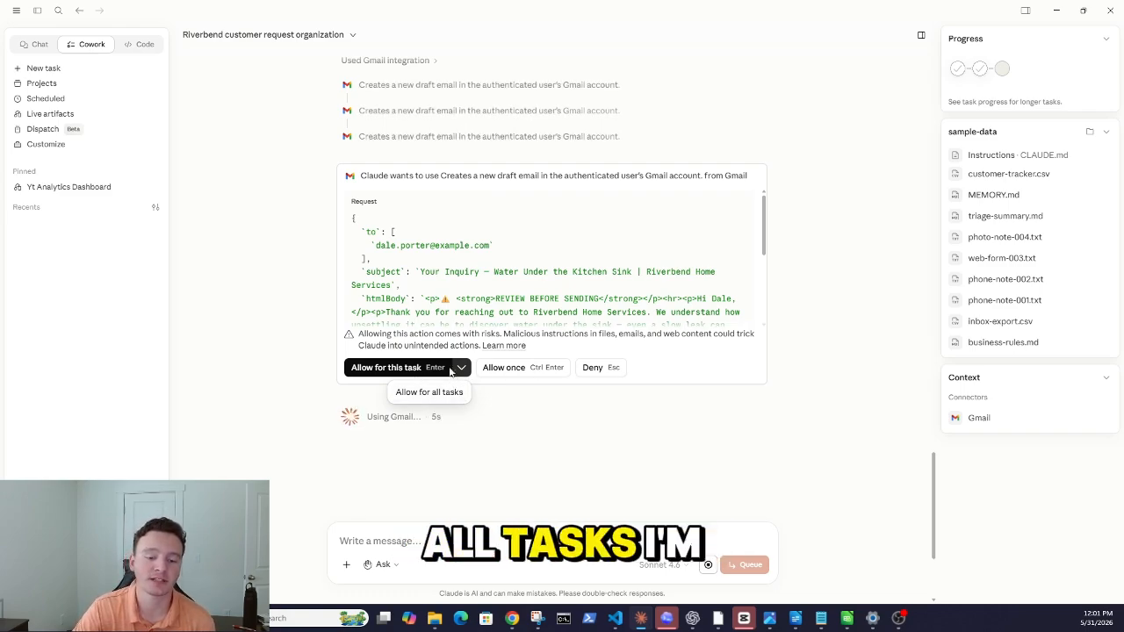
click(392, 367)
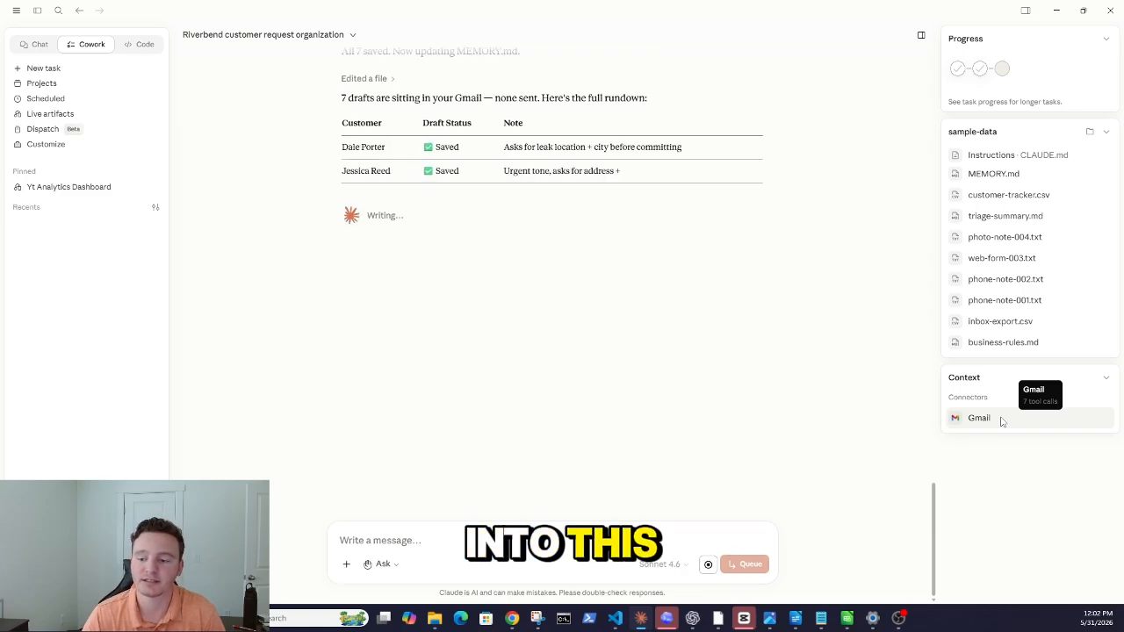
Inspect the task's Gmail tool calls, checking each draft's recipient, subject and message body, and close the details
click(1001, 421)
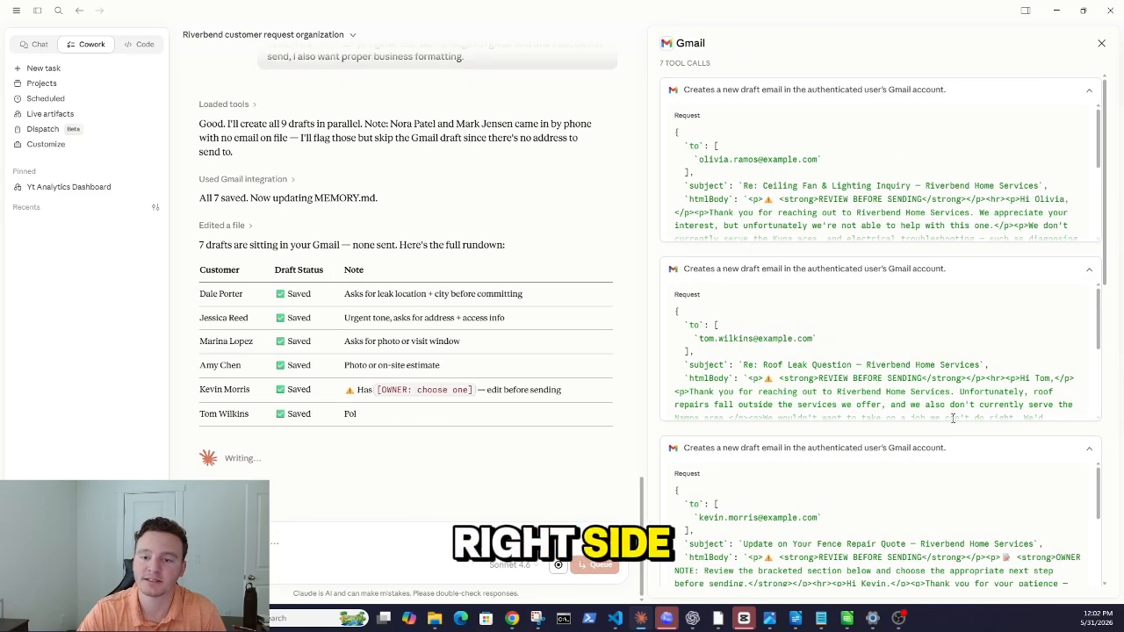
scroll(936, 195, down, 5)
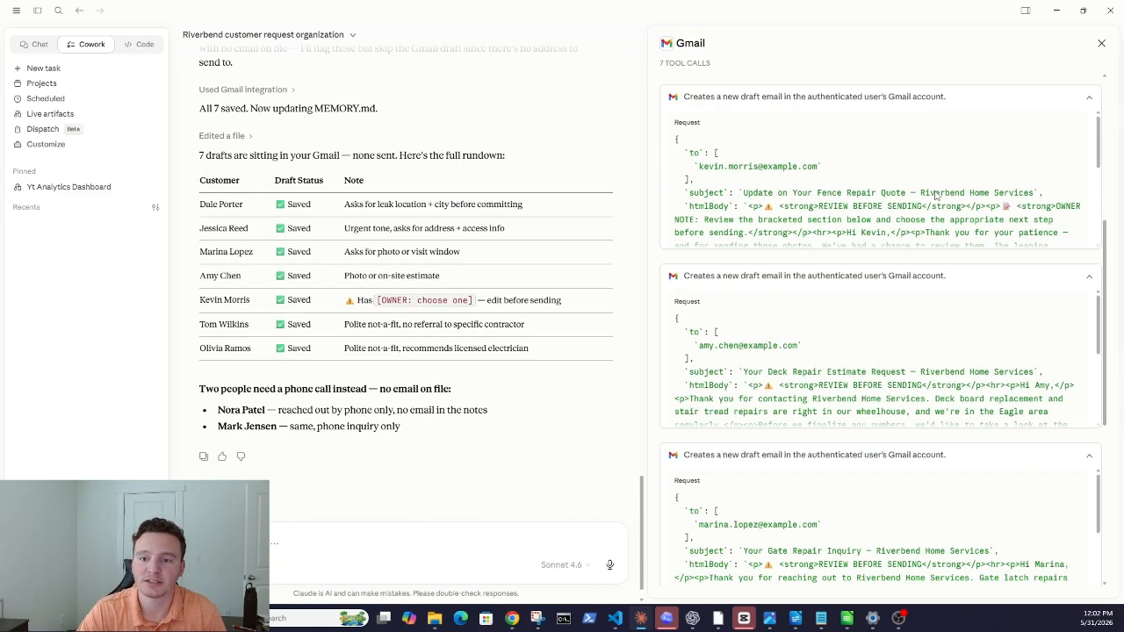
scroll(936, 195, down, 5)
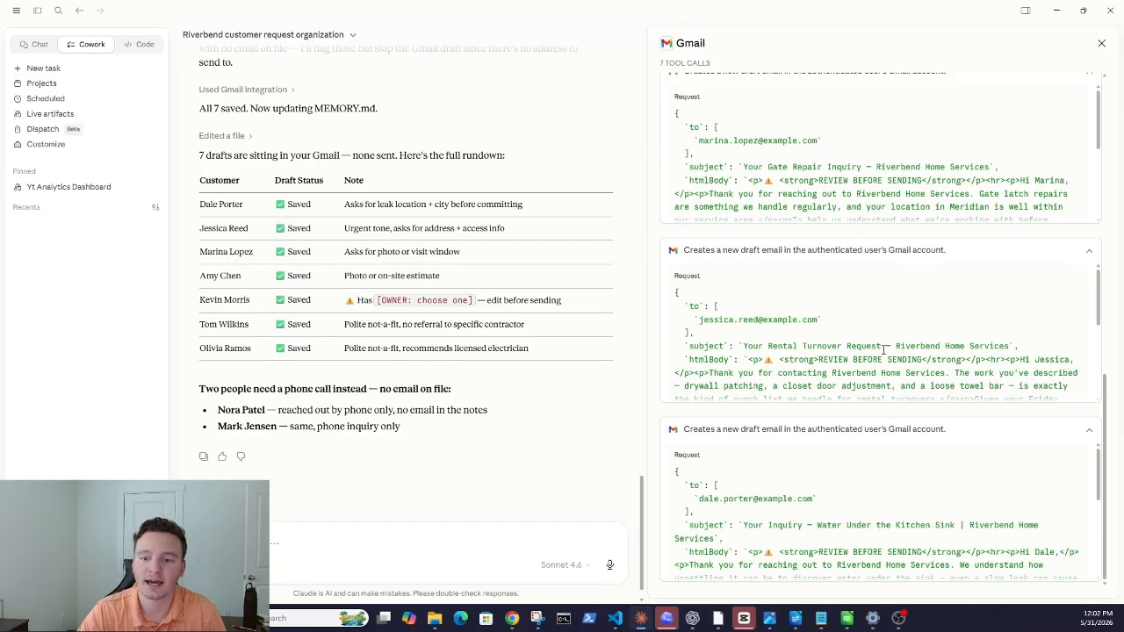
scroll(891, 330, down, 5)
scroll(900, 303, up, 5)
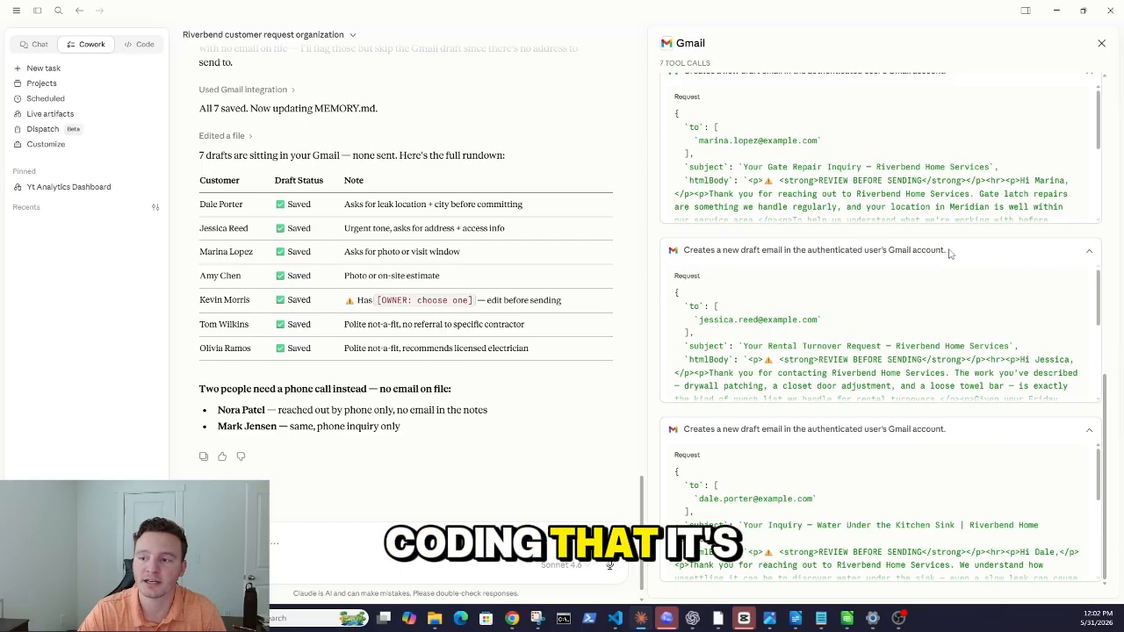
scroll(891, 156, up, 3)
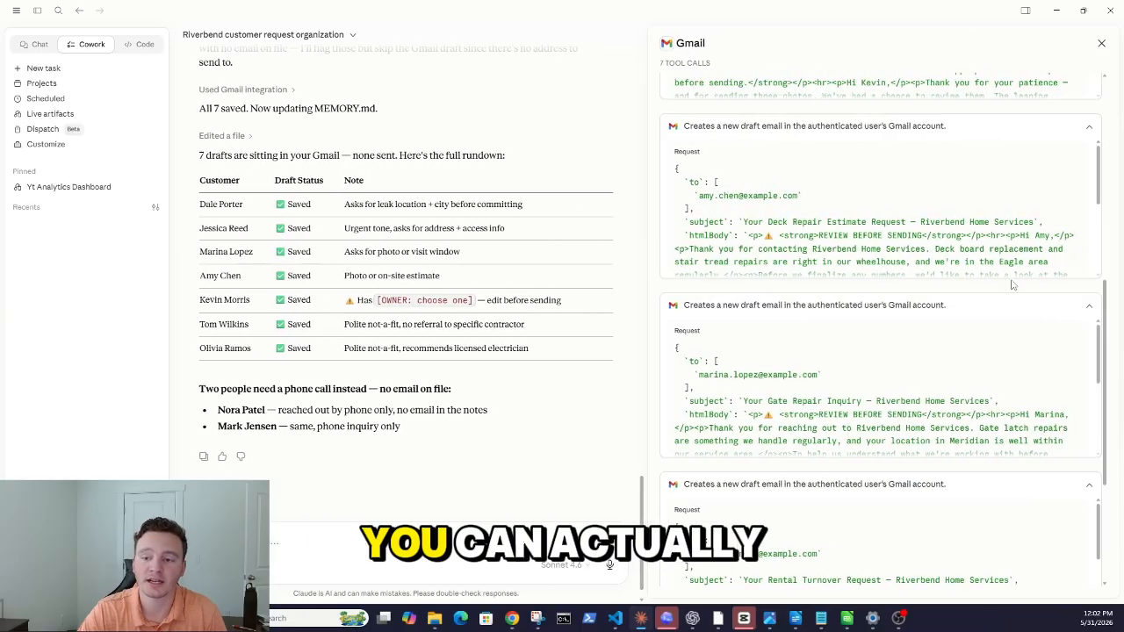
scroll(931, 176, down, 5)
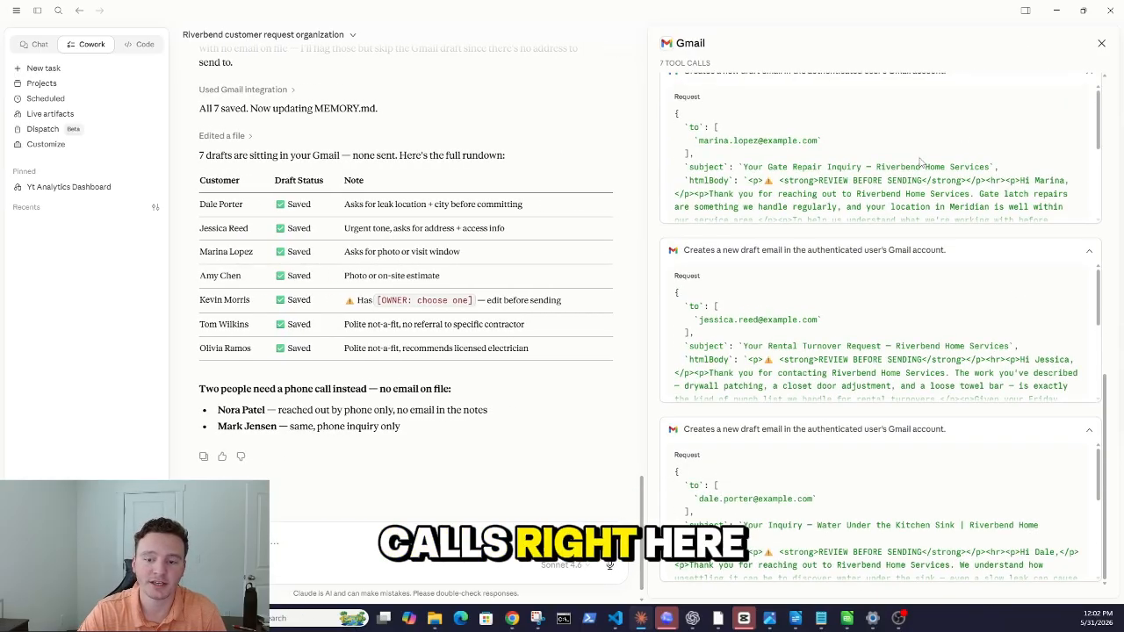
click(1101, 43)
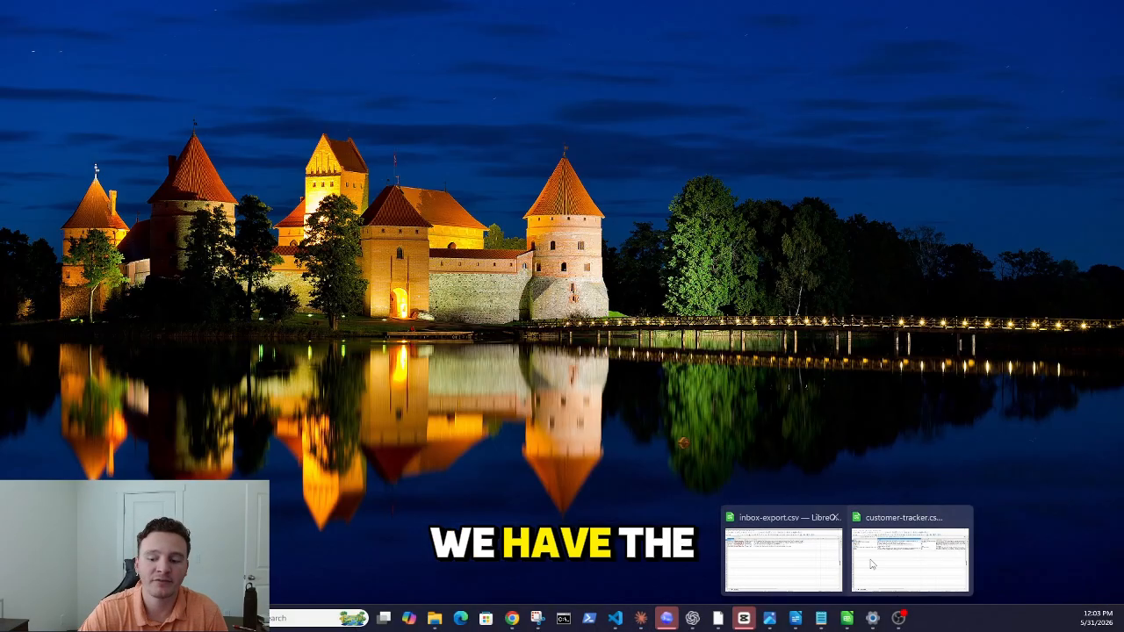
Switch to customer-tracker.csv in LibreOffice Calc and examine the next action, owner review and follow-up draft columns
mouse_move(928, 562)
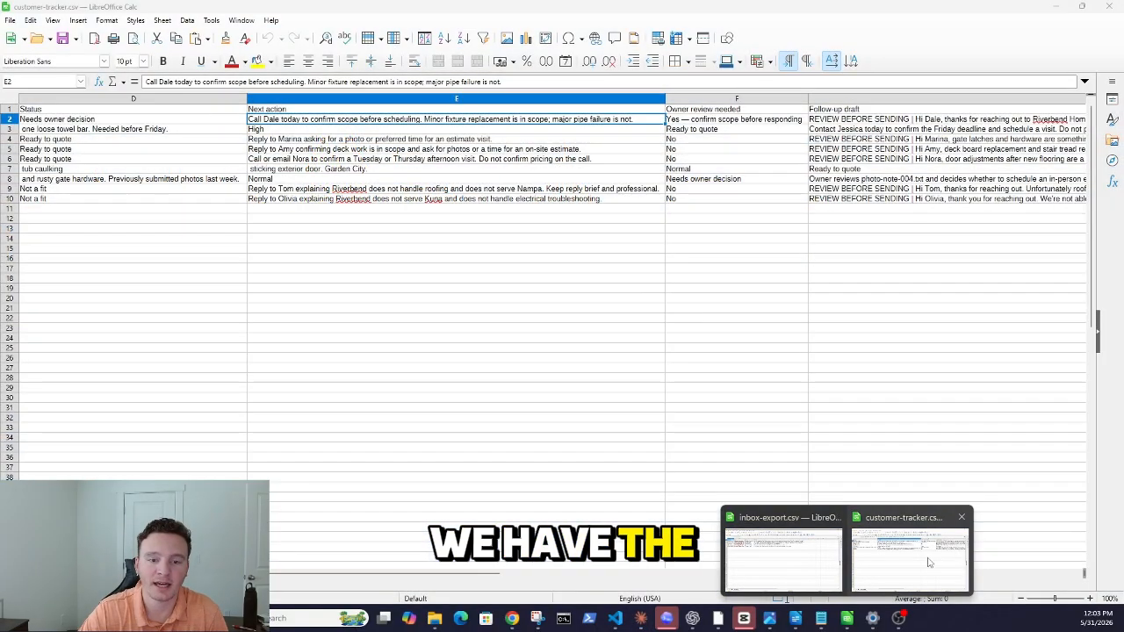
click(869, 562)
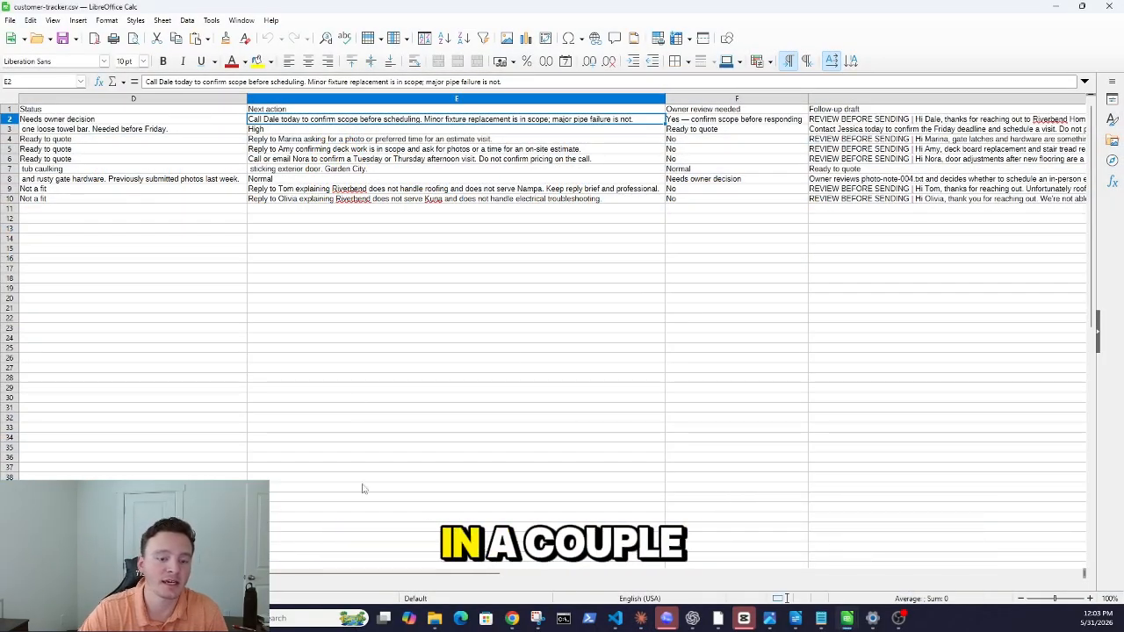
drag(401, 576, 490, 590)
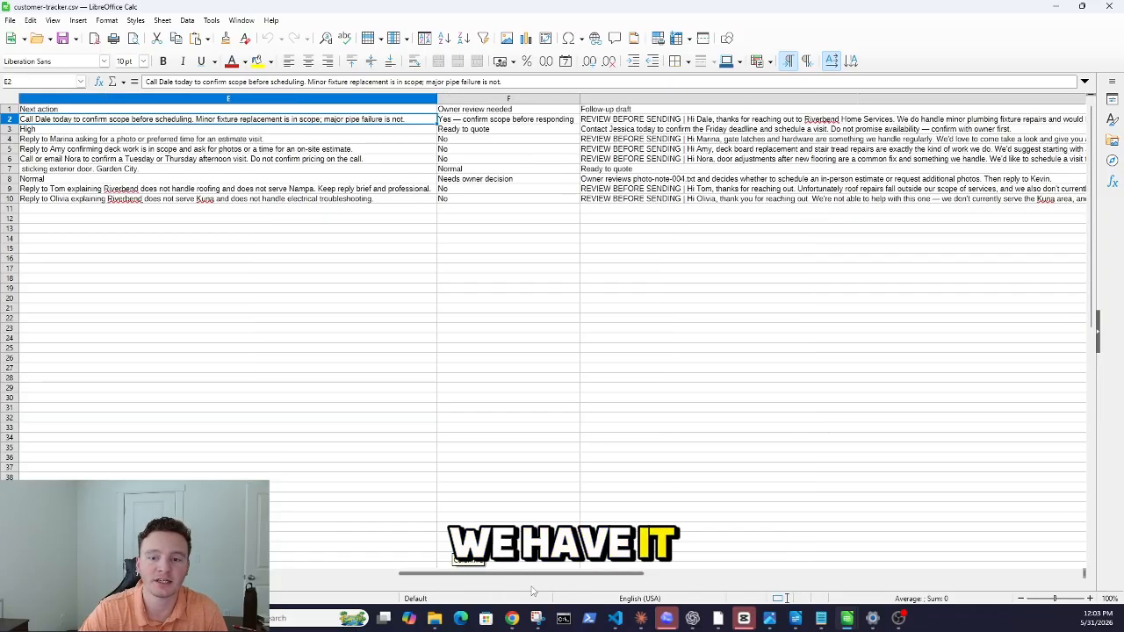
drag(659, 110, 664, 221)
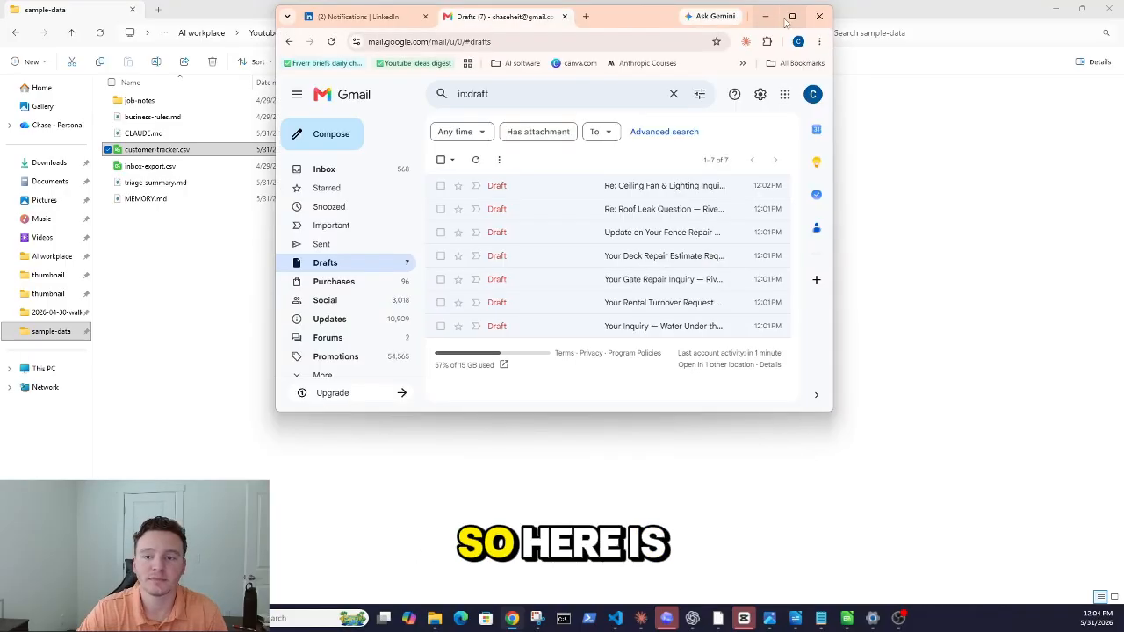
Maximize the Gmail drafts window, read the ceiling fan and lighting inquiry draft including its review label, and minimize the draft
double_click(753, 35)
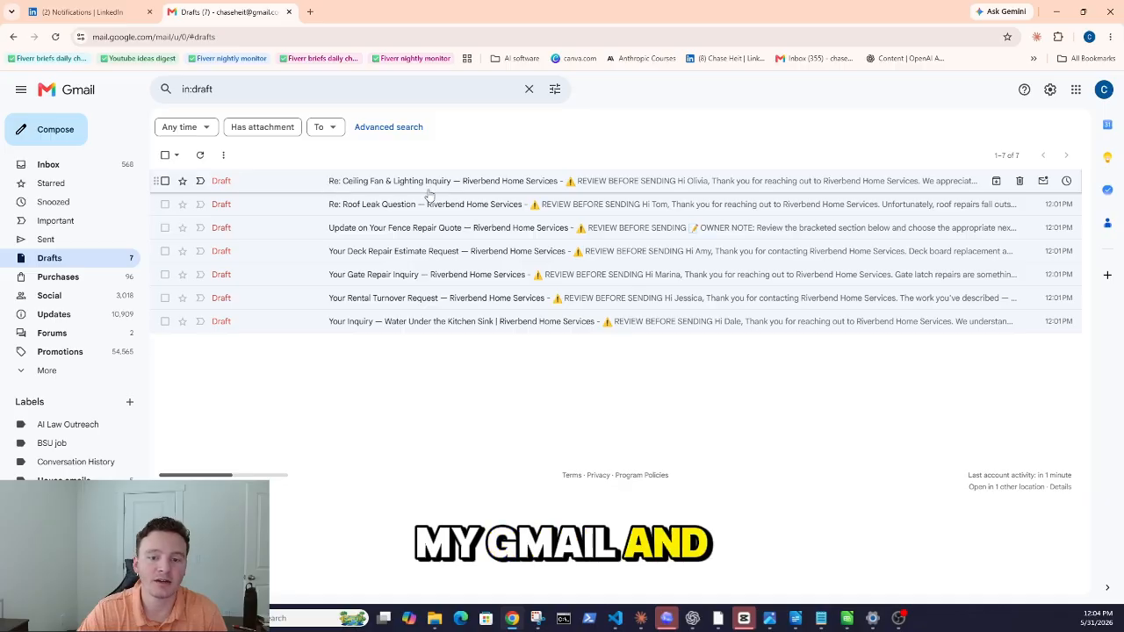
click(472, 186)
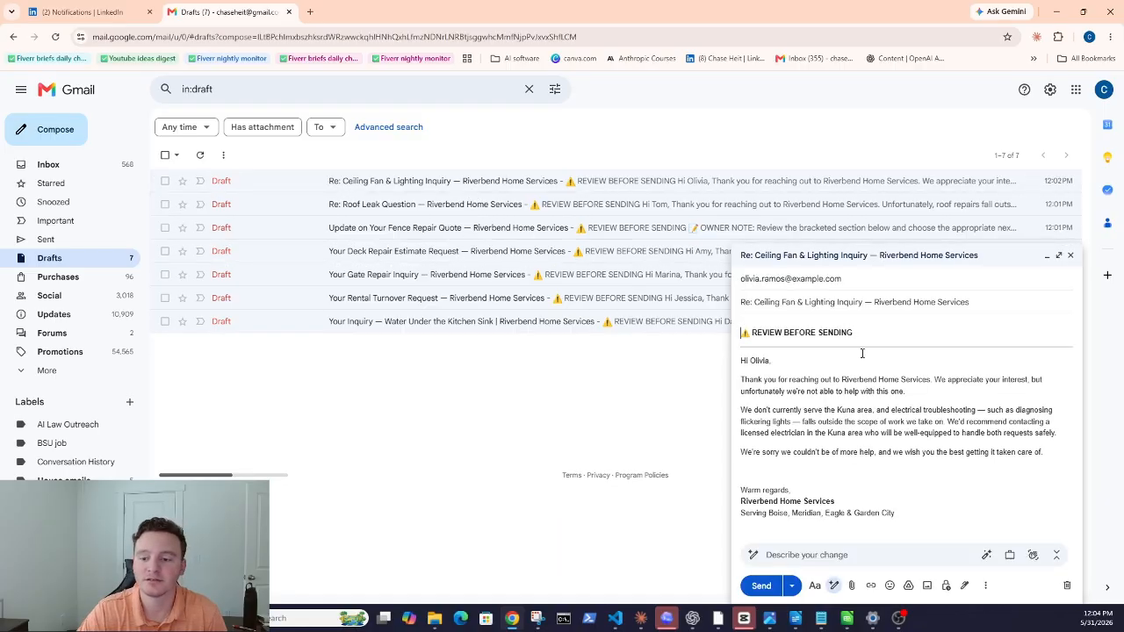
drag(854, 330, 740, 334)
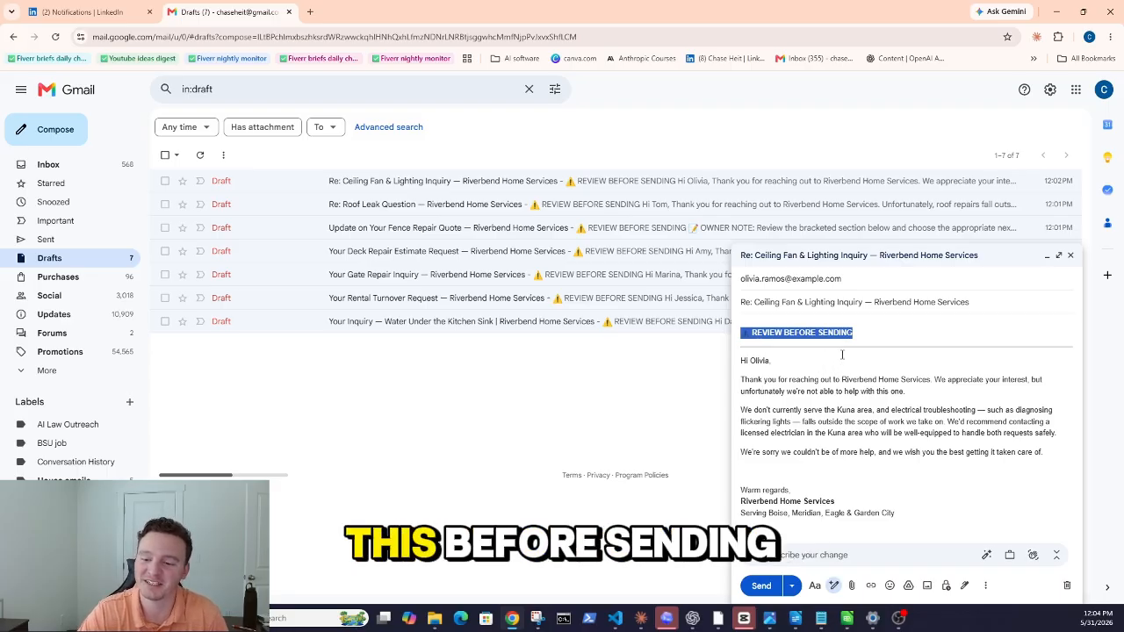
drag(897, 515, 740, 379)
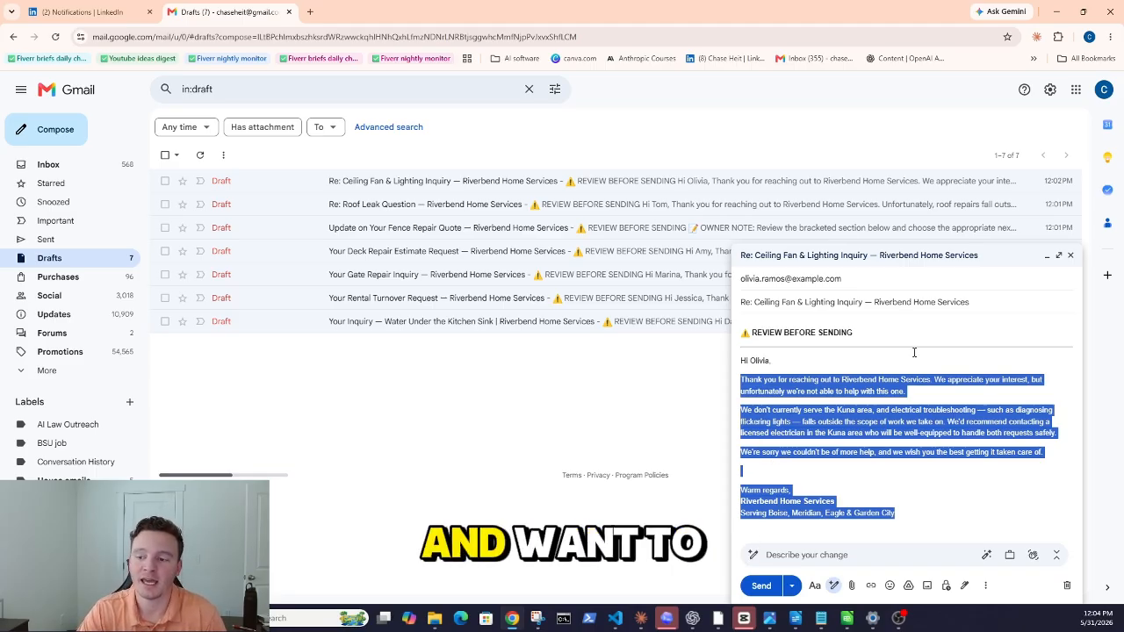
click(963, 453)
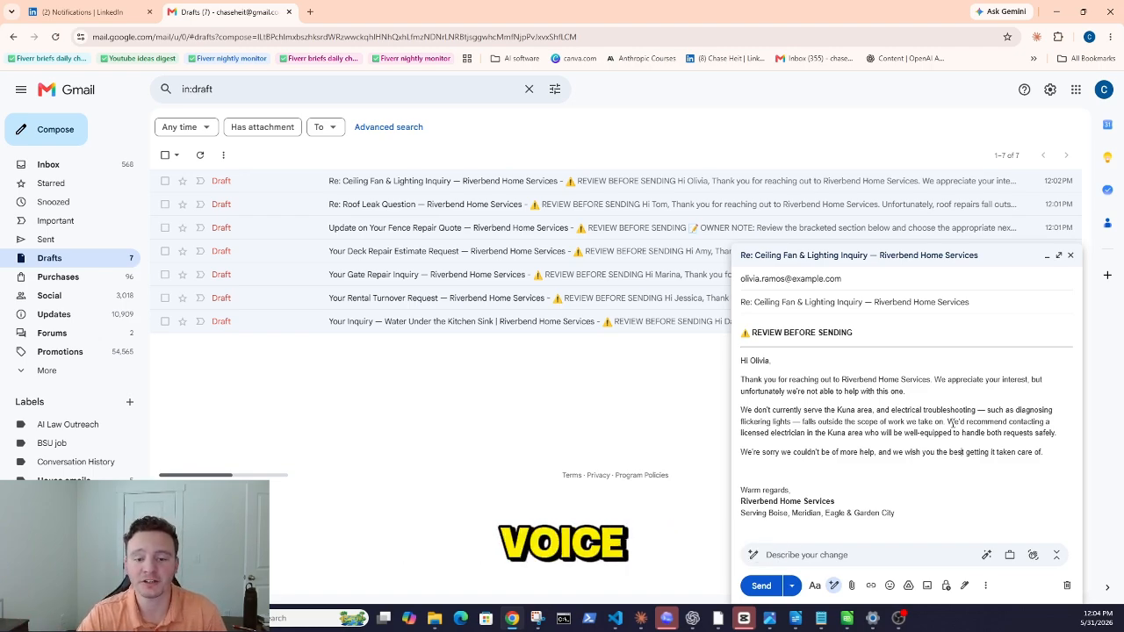
click(1076, 256)
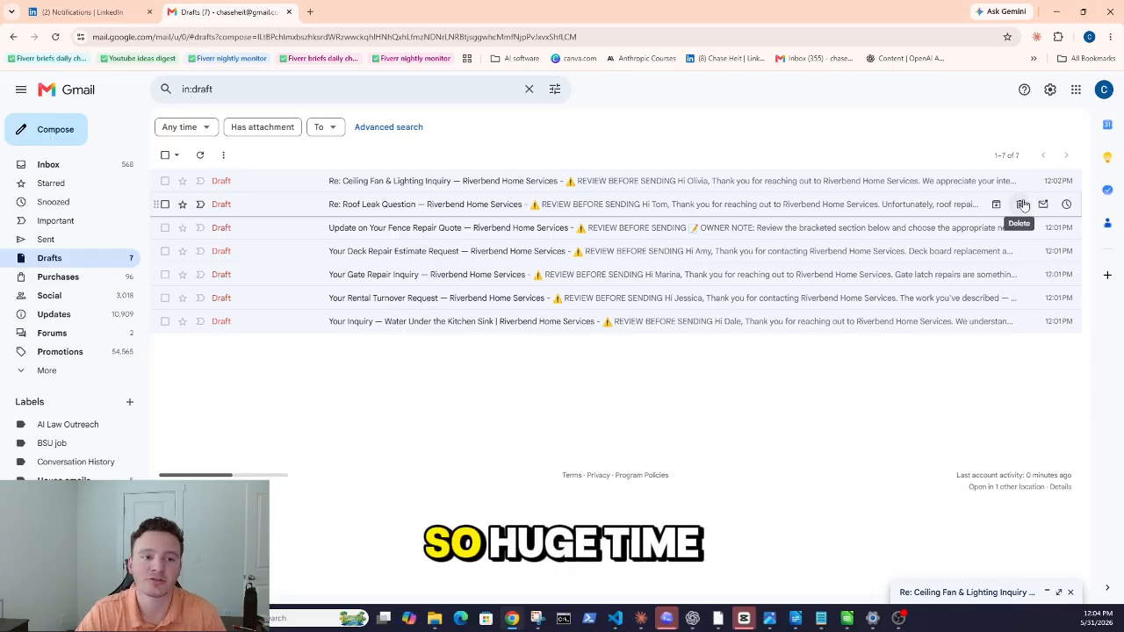
Switch to Claude and request a weekly owner summary from the updated tracker: today's actions, awaited customer information, ready follow-ups, high-risk or ambiguous requests, next 3 actions
click(1055, 10)
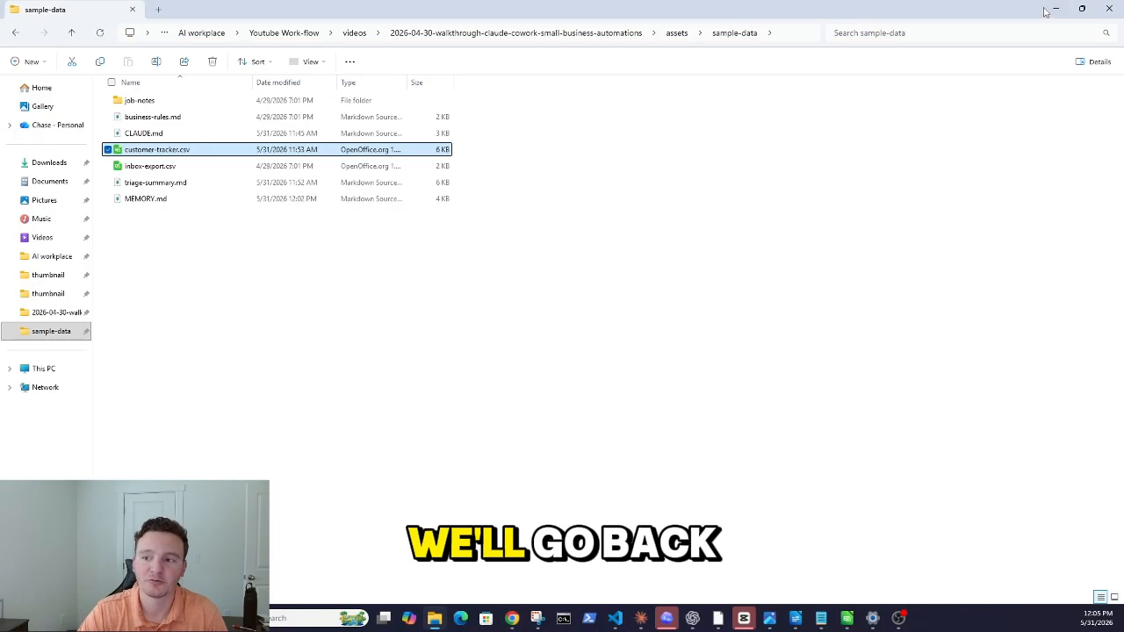
click(1055, 11)
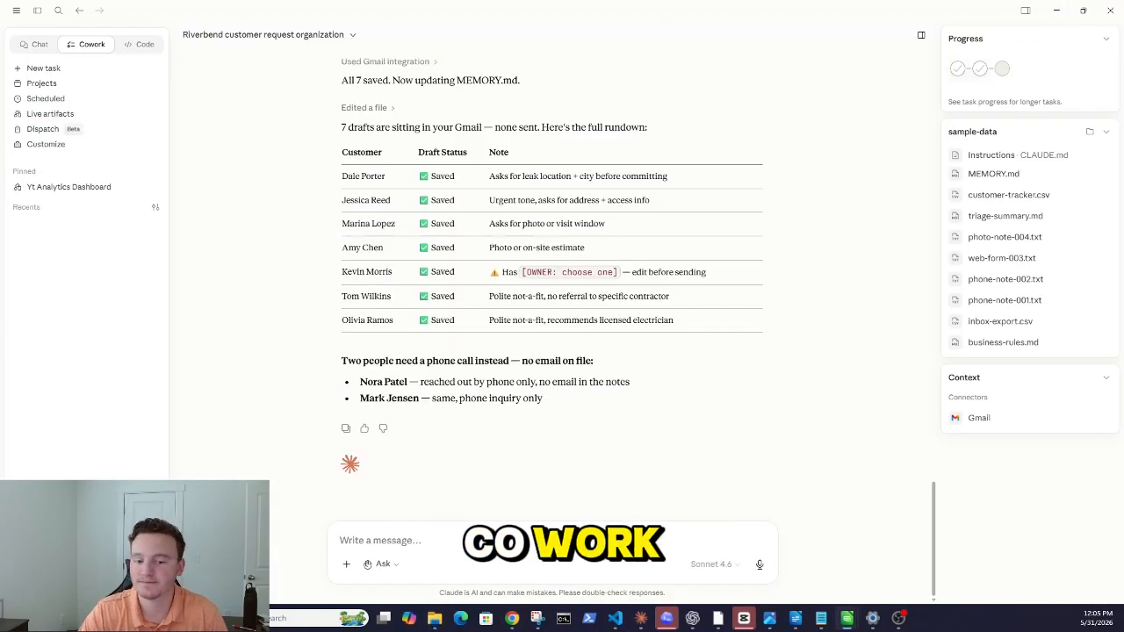
click(405, 533)
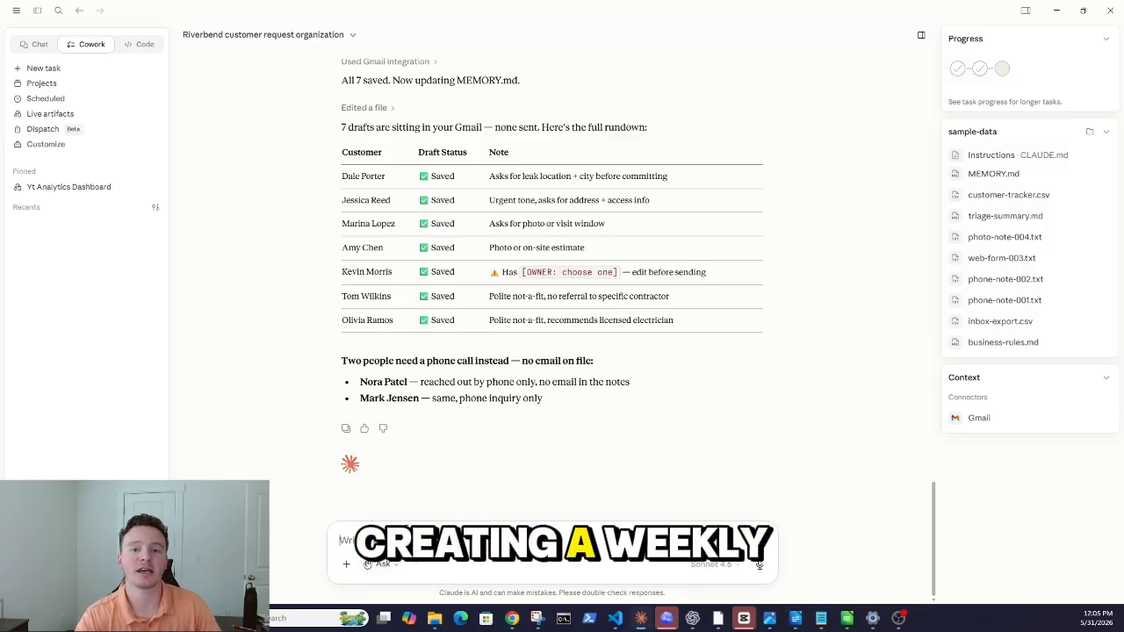
key(ctrl+v)
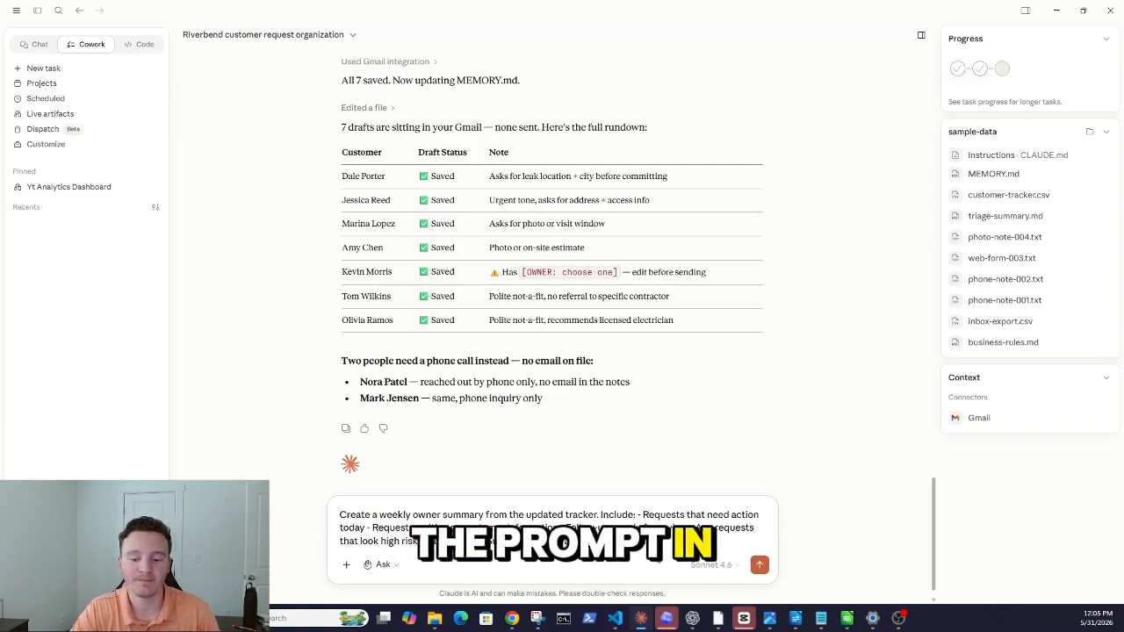
key(Return)
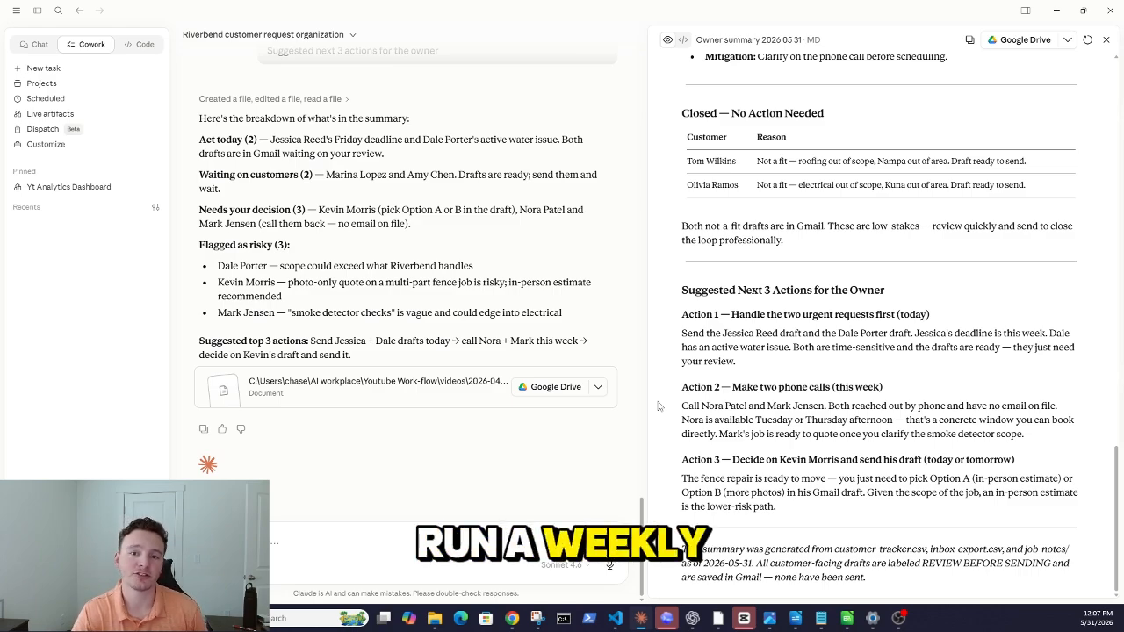
Review the generated owner summary, from the requests requiring action today through customer waits, follow-ups, high-risk and closed requests to the suggested next actions
scroll(890, 141, up, 15)
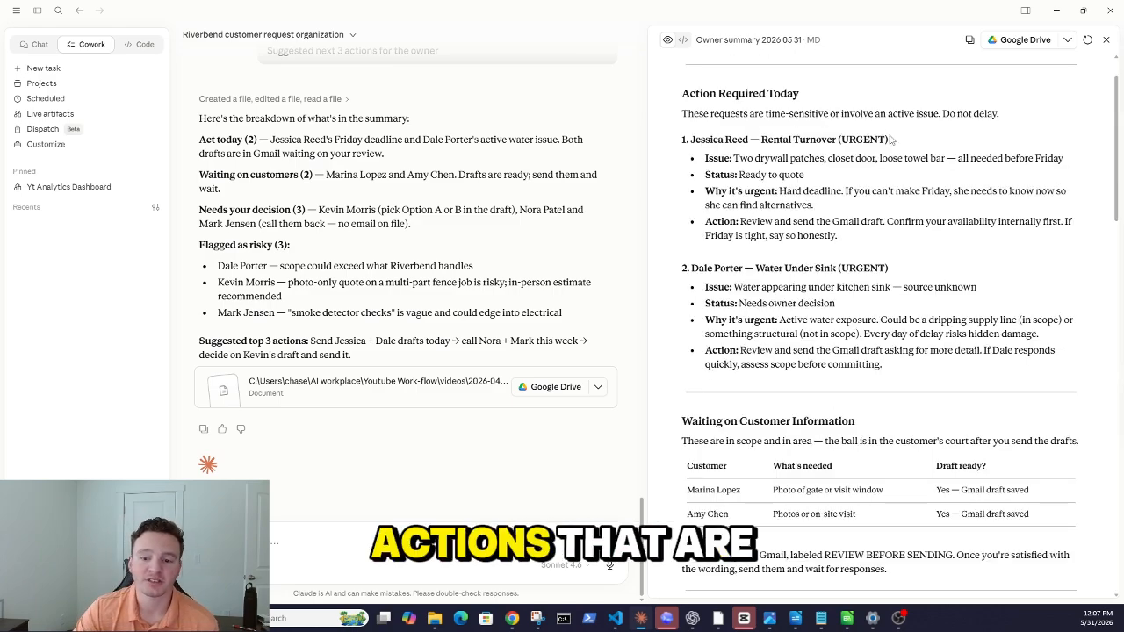
scroll(889, 142, down, 5)
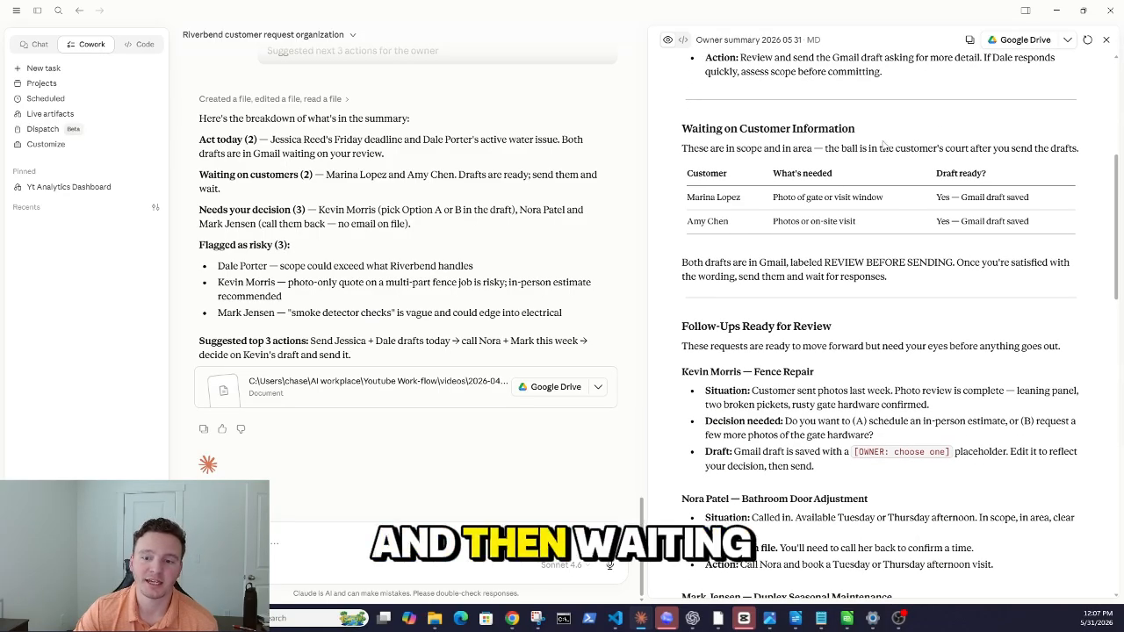
scroll(884, 142, down, 5)
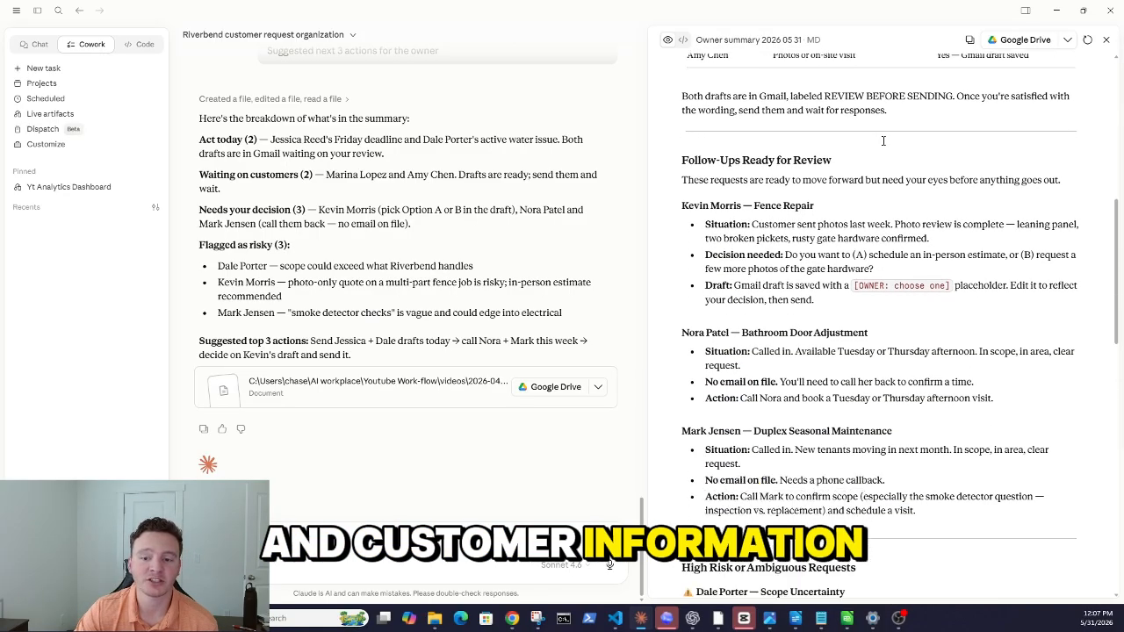
scroll(884, 141, down, 15)
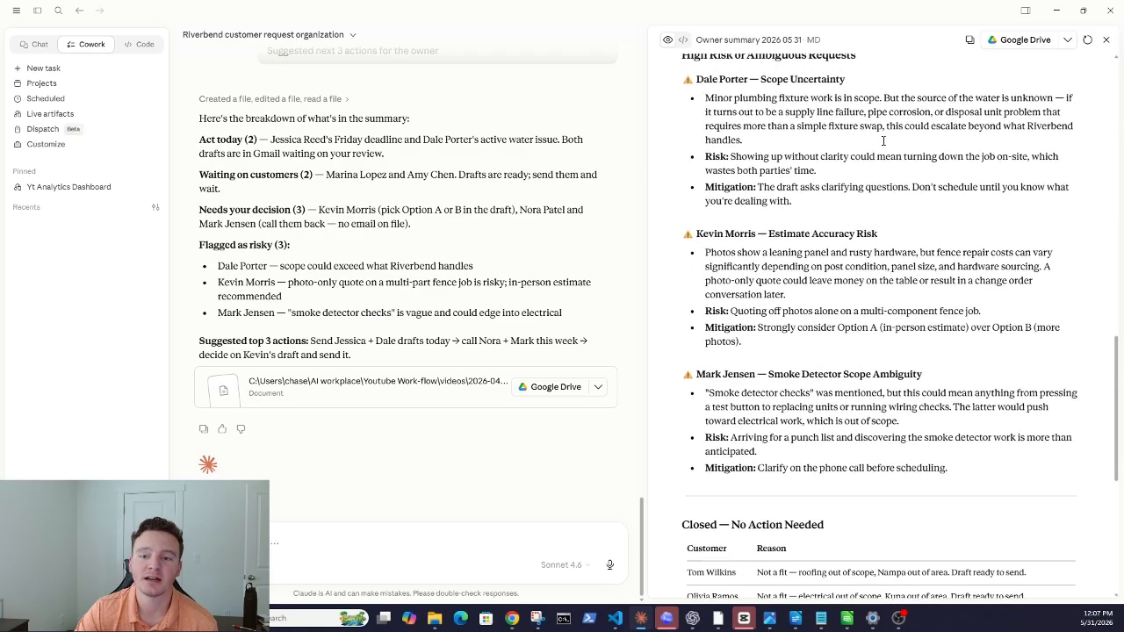
scroll(883, 142, up, 3)
scroll(885, 153, down, 2)
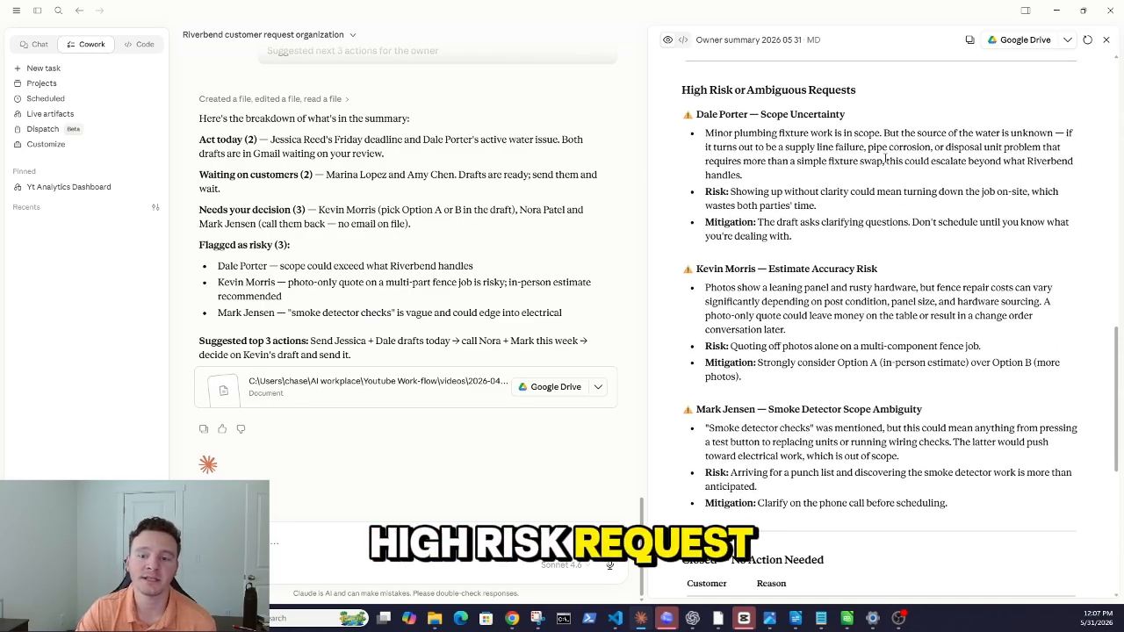
scroll(885, 159, down, 13)
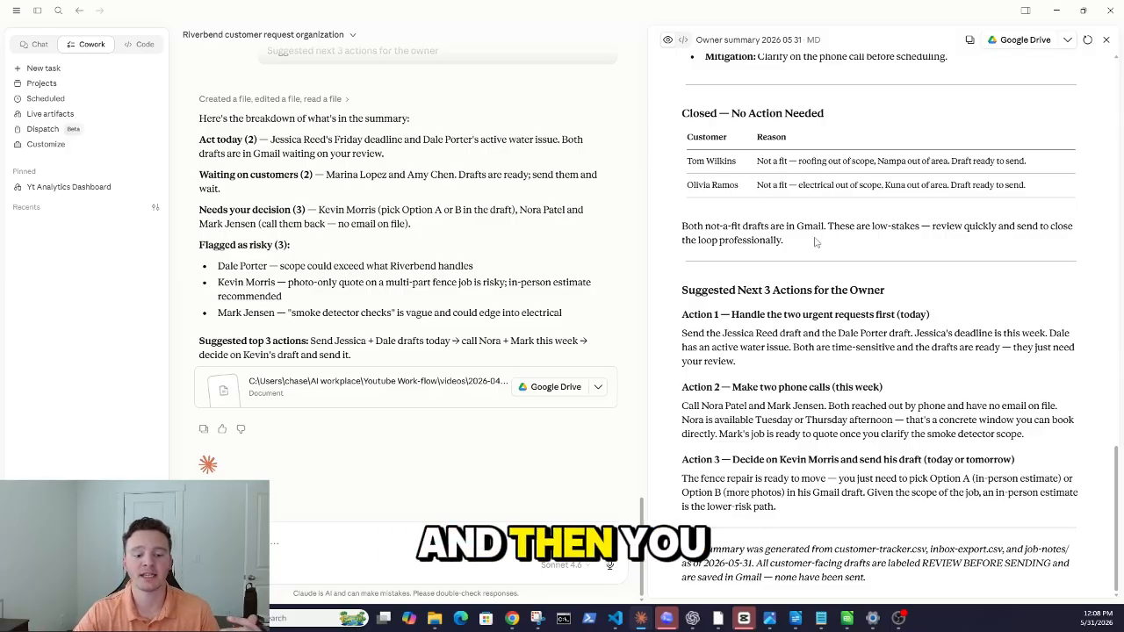
click(208, 564)
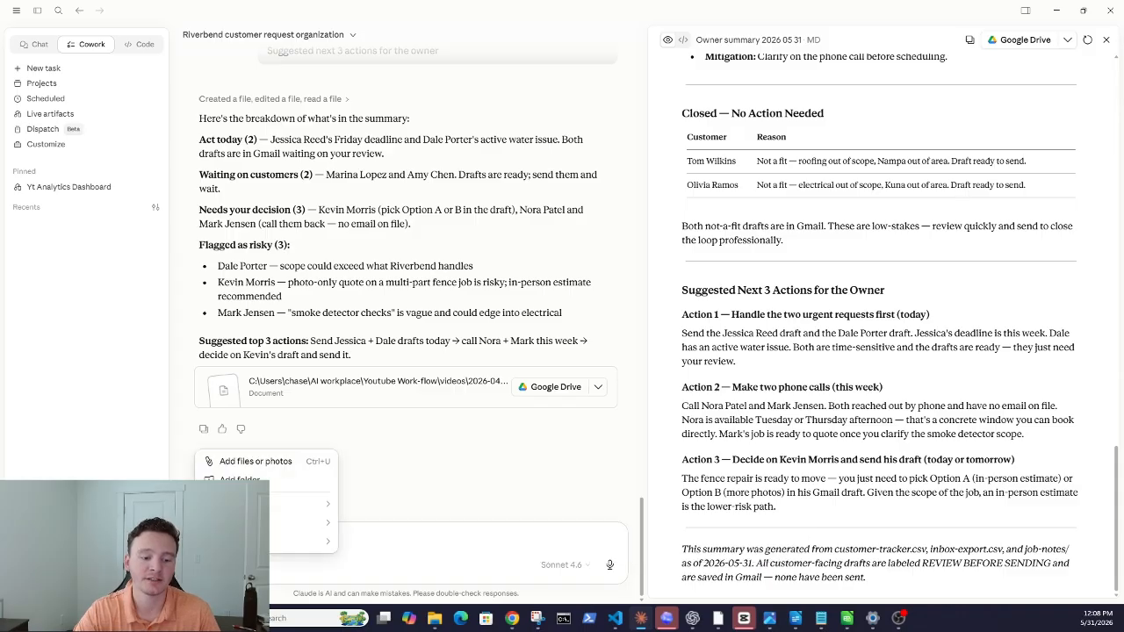
click(461, 445)
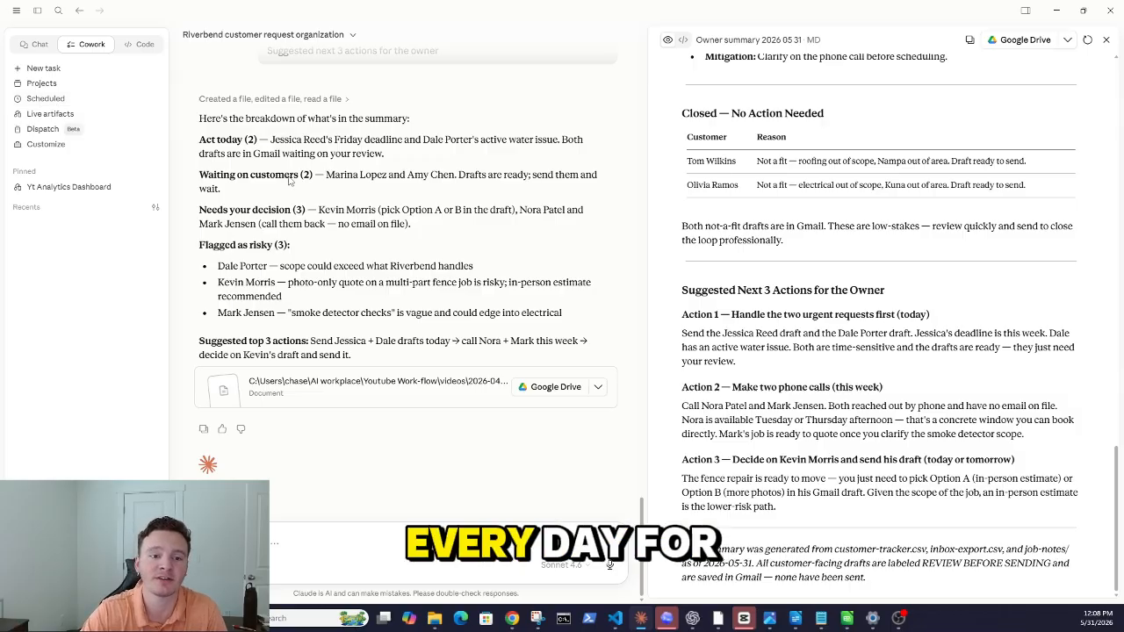
scroll(398, 176, up, 2)
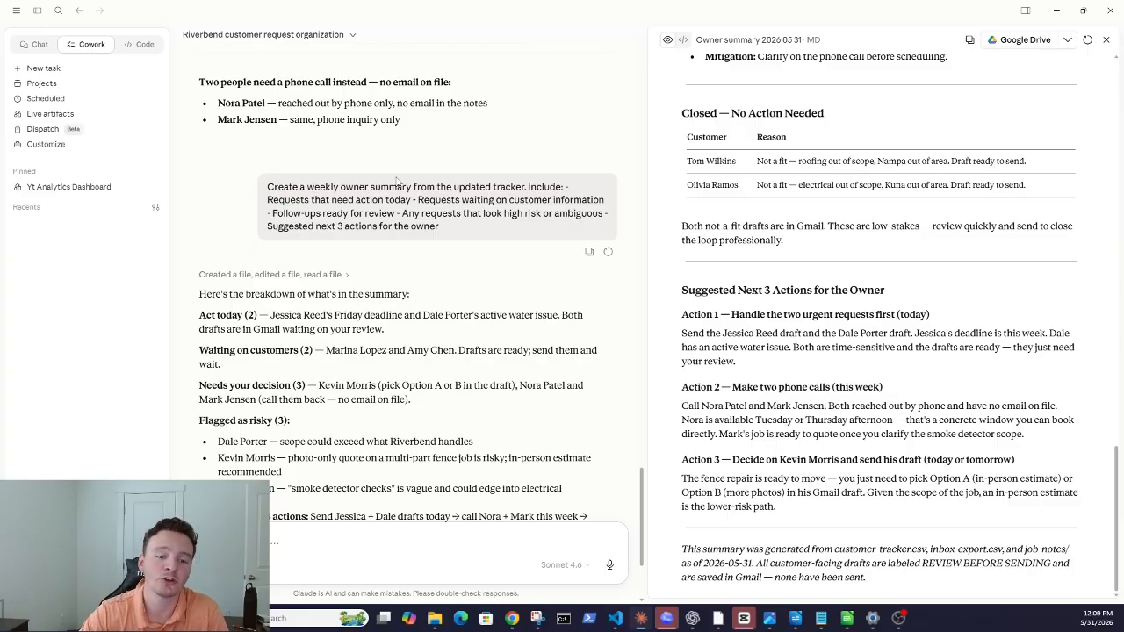
scroll(397, 180, down, 1)
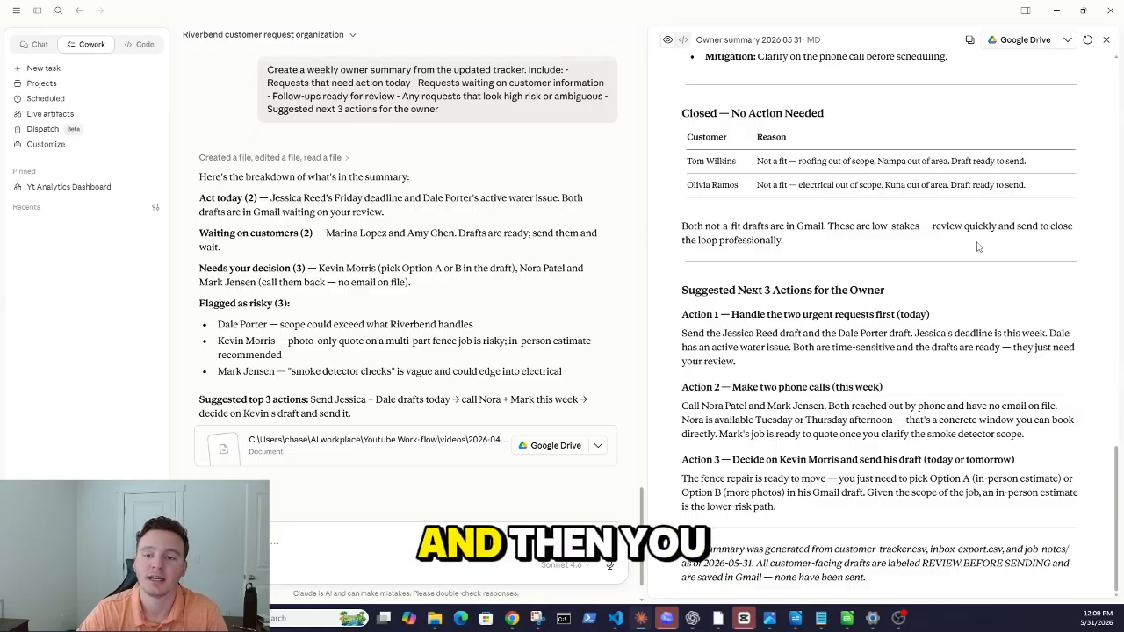
scroll(869, 225, up, 1)
scroll(870, 231, up, 2)
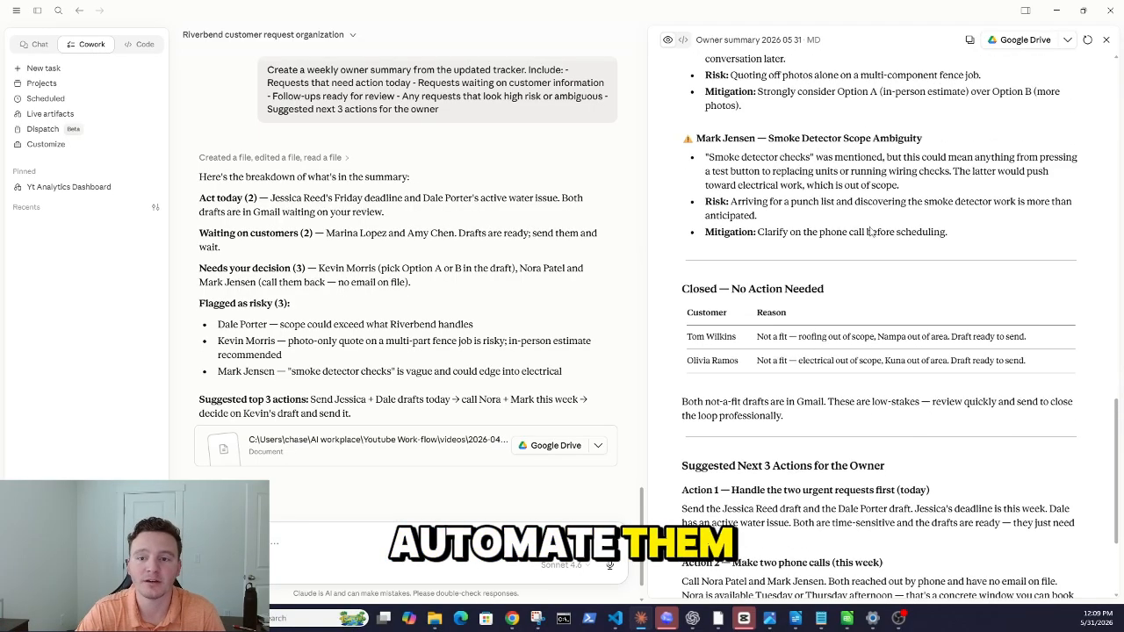
scroll(871, 232, down, 2)
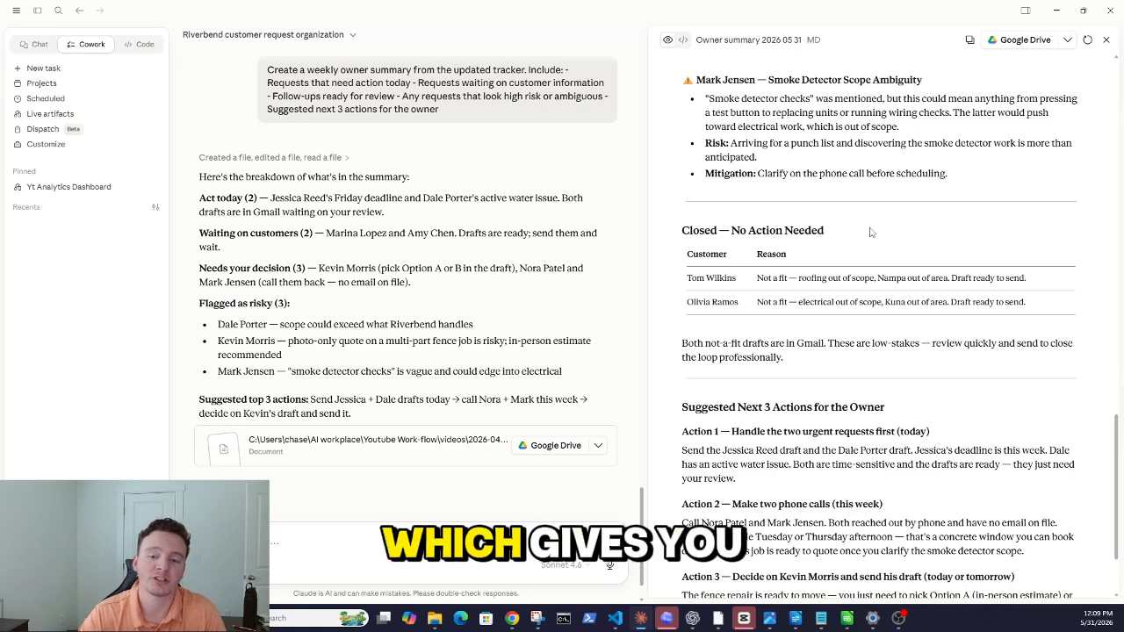